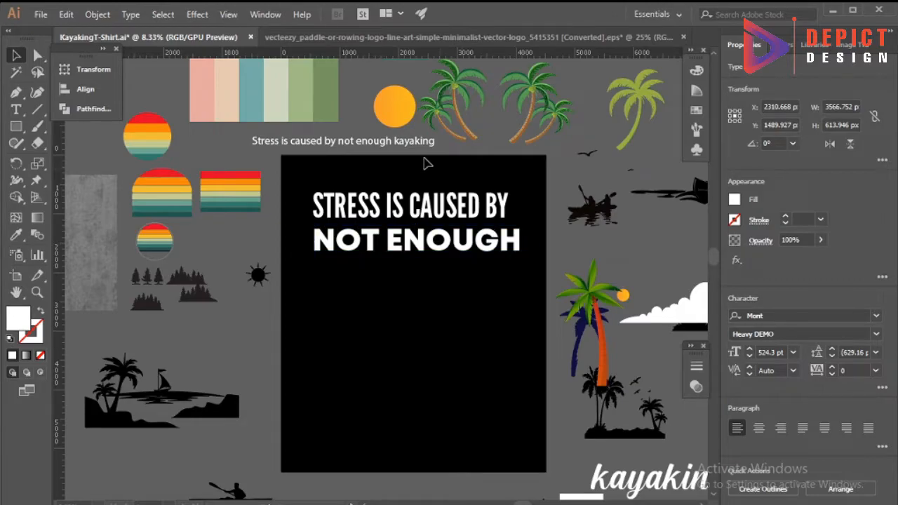
- Copy the word kayaking onto the artboard as a separate enlarged line in the heading style and place it below NOT ENOUGH
{"action": "left_click", "coordinate": [395, 142]}
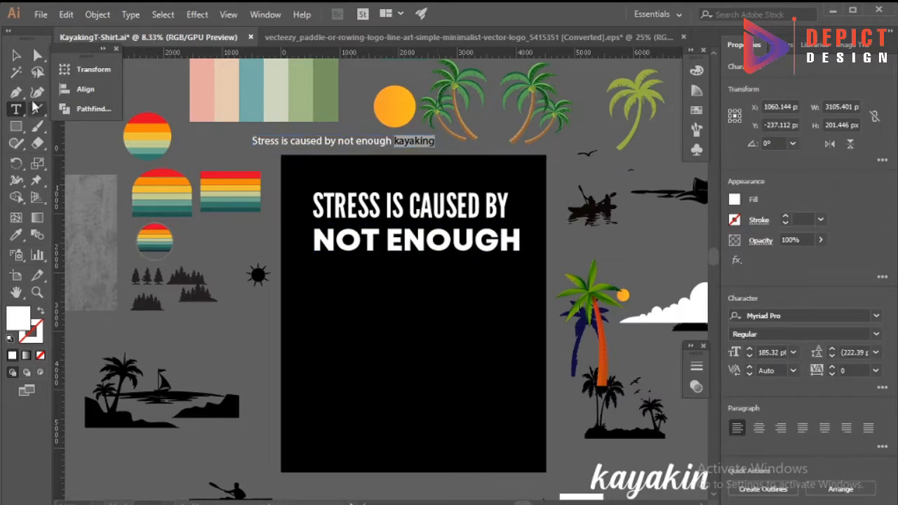
{"action": "key", "text": "ctrl+v"}
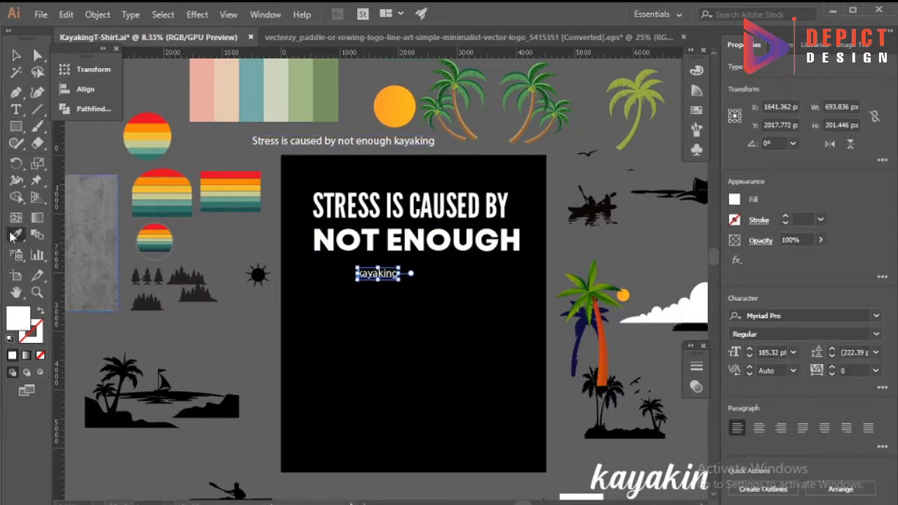
{"action": "left_click_drag", "start_coordinate": [450, 285], "coordinate": [526, 291]}
{"action": "left_click", "coordinate": [449, 333]}
{"action": "left_click_drag", "start_coordinate": [432, 287], "coordinate": [446, 354]}
- Enlarge NOT ENOUGH and stack STRESS IS CAUSED BY and KAYAKING closely above and below it
{"action": "left_click_drag", "start_coordinate": [424, 246], "coordinate": [425, 270]}
{"action": "left_click_drag", "start_coordinate": [417, 287], "coordinate": [417, 302]}
{"action": "left_click_drag", "start_coordinate": [522, 274], "coordinate": [528, 274]}
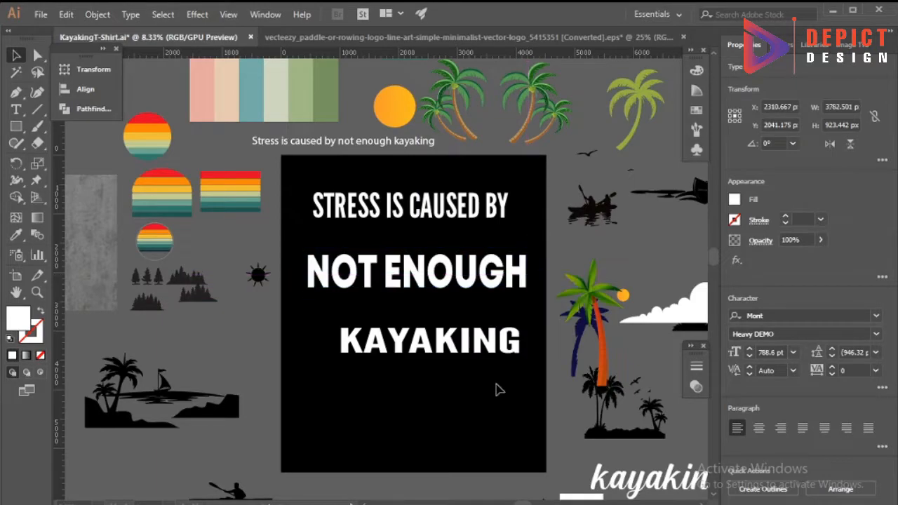
{"action": "left_click_drag", "start_coordinate": [463, 344], "coordinate": [463, 319]}
{"action": "left_click_drag", "start_coordinate": [456, 203], "coordinate": [457, 233]}
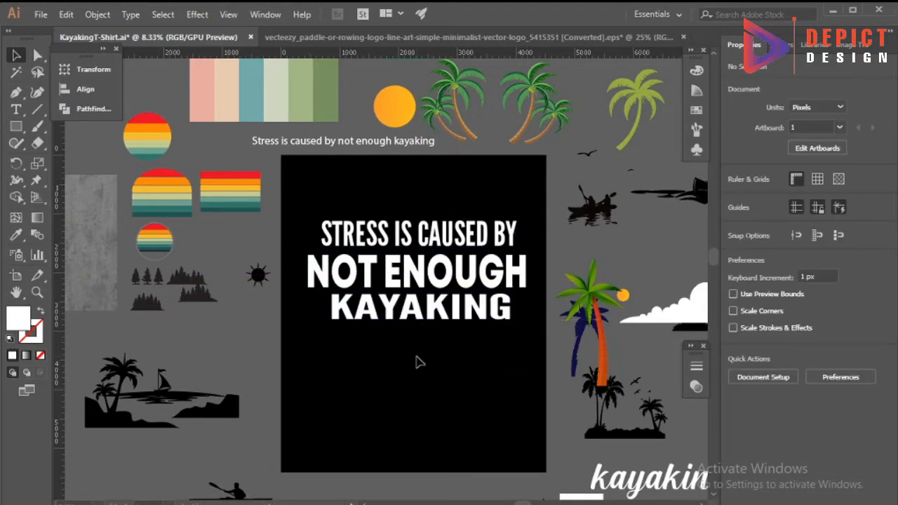
- Convert the three text lines to outlines and centre them horizontally on the artboard
{"action": "left_click_drag", "start_coordinate": [294, 211], "coordinate": [533, 329]}
{"action": "right_click", "coordinate": [413, 294]}
{"action": "left_click", "coordinate": [461, 166]}
{"action": "left_click", "coordinate": [85, 89]}
- Widen all three text lines to the same width, nearly filling the artboard, and shift the block slightly lower
{"action": "left_click_drag", "start_coordinate": [525, 271], "coordinate": [541, 274]}
{"action": "left_click", "coordinate": [451, 345]}
{"action": "left_click", "coordinate": [491, 228]}
{"action": "left_click_drag", "start_coordinate": [531, 228], "coordinate": [540, 227]}
{"action": "left_click", "coordinate": [510, 313]}
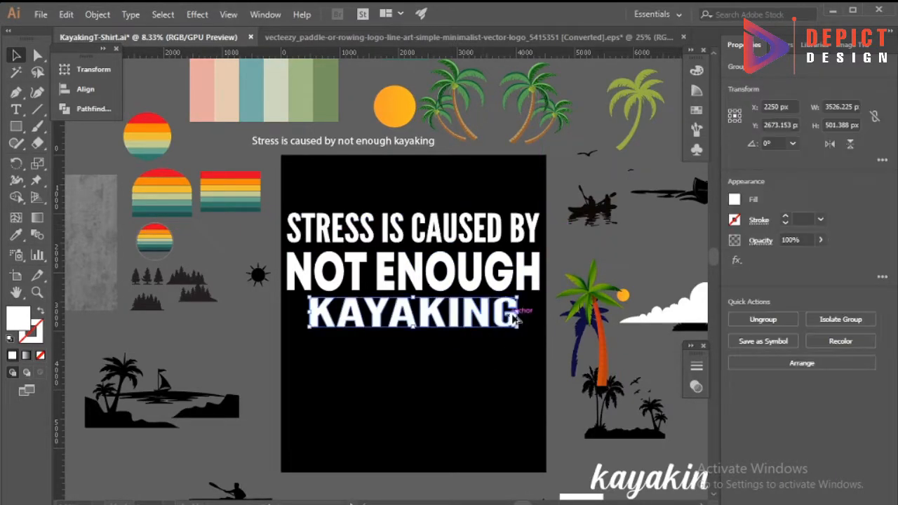
{"action": "left_click_drag", "start_coordinate": [541, 312], "coordinate": [540, 312]}
{"action": "scroll", "coordinate": [411, 375], "scroll_direction": "down", "scroll_amount": 1}
{"action": "left_click_drag", "start_coordinate": [416, 363], "coordinate": [421, 259]}
{"action": "left_click", "coordinate": [411, 385]}
- Place the single kayaker silhouette below KAYAKING, fill it white like the text, and enlarge it to the text width
{"action": "scroll", "coordinate": [412, 385], "scroll_direction": "down", "scroll_amount": 5}
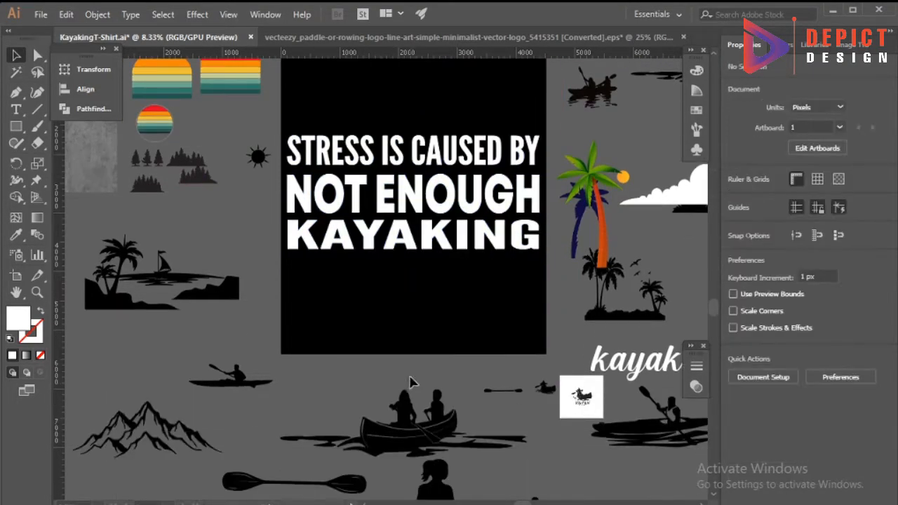
{"action": "left_click_drag", "start_coordinate": [426, 300], "coordinate": [420, 300]}
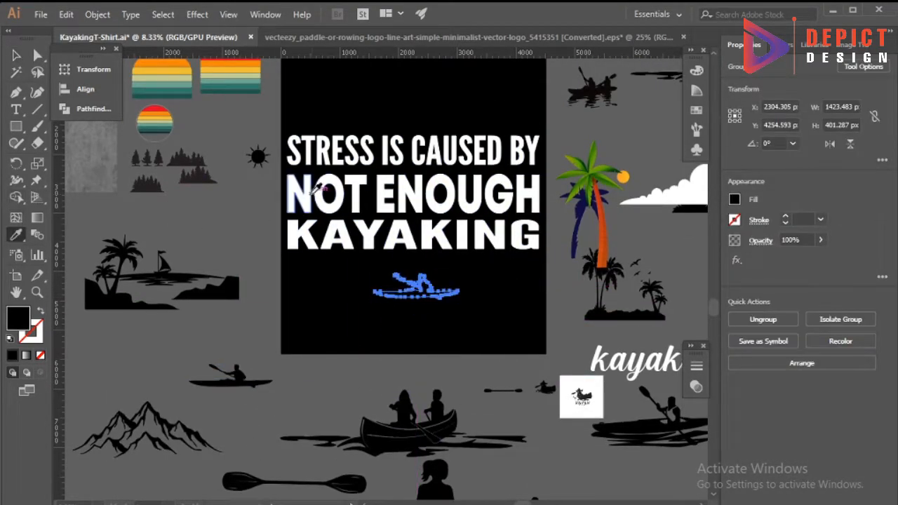
{"action": "left_click", "coordinate": [86, 90]}
{"action": "left_click", "coordinate": [149, 85]}
{"action": "scroll", "coordinate": [421, 302], "scroll_direction": "up", "scroll_amount": 1}
{"action": "left_click_drag", "start_coordinate": [458, 315], "coordinate": [540, 344]}
{"action": "left_click", "coordinate": [437, 361]}
{"action": "scroll", "coordinate": [411, 365], "scroll_direction": "up", "scroll_amount": 2}
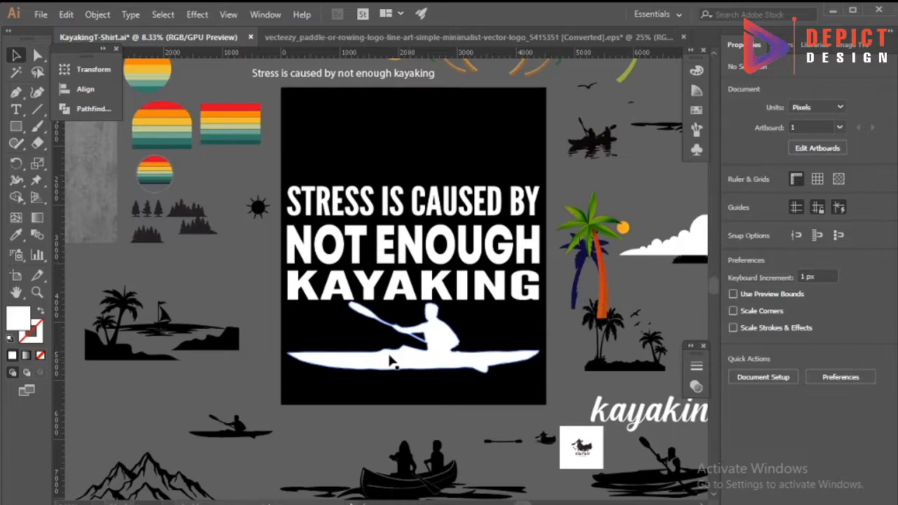
- Place the large paddle silhouette above the headline, widen it to the text width and give it the text's white fill
{"action": "scroll", "coordinate": [390, 360], "scroll_direction": "down", "scroll_amount": 4}
{"action": "left_click_drag", "start_coordinate": [344, 468], "coordinate": [456, 98]}
{"action": "scroll", "coordinate": [456, 155], "scroll_direction": "up", "scroll_amount": 6}
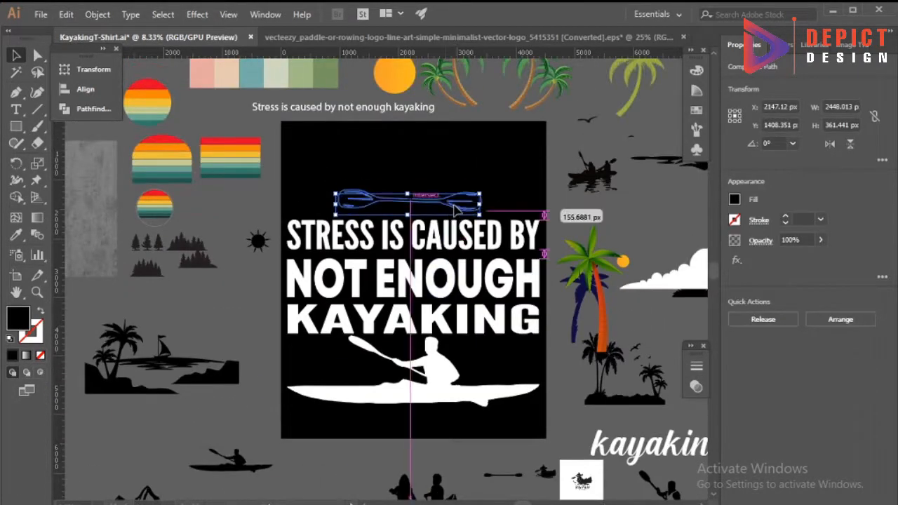
{"action": "left_click_drag", "start_coordinate": [486, 191], "coordinate": [540, 194]}
{"action": "left_click", "coordinate": [432, 211]}
{"action": "left_click", "coordinate": [433, 196]}
{"action": "key", "text": "i"}
{"action": "left_click", "coordinate": [16, 55]}
- Straighten the paddle horizontally and move it up slightly to leave a gap above the headline
{"action": "scroll", "coordinate": [404, 209], "scroll_direction": "up", "scroll_amount": 1}
{"action": "left_click_drag", "start_coordinate": [446, 187], "coordinate": [446, 203]}
{"action": "left_click", "coordinate": [477, 181]}
{"action": "left_click", "coordinate": [477, 203]}
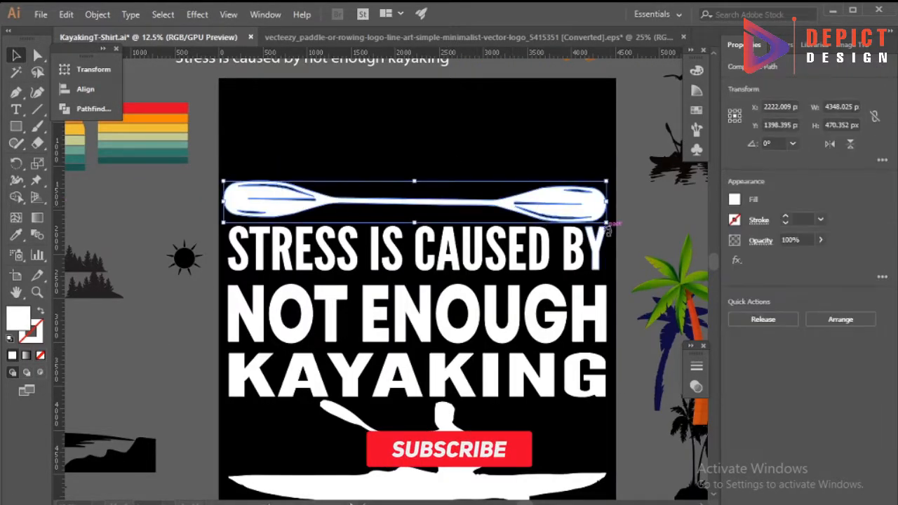
{"action": "left_click", "coordinate": [84, 109]}
{"action": "left_click", "coordinate": [163, 104]}
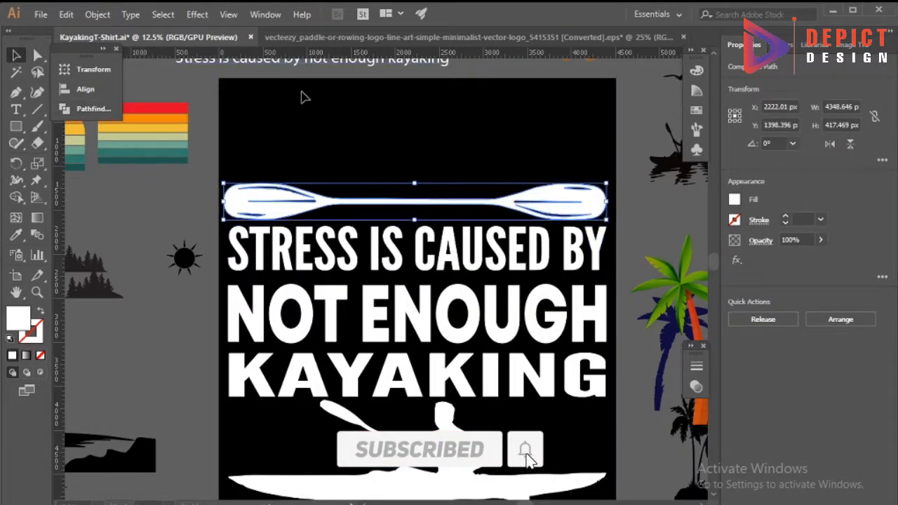
{"action": "left_click", "coordinate": [356, 122]}
{"action": "scroll", "coordinate": [357, 122], "scroll_direction": "down", "scroll_amount": 2}
{"action": "left_click_drag", "start_coordinate": [414, 140], "coordinate": [414, 133]}
{"action": "left_click", "coordinate": [414, 214]}
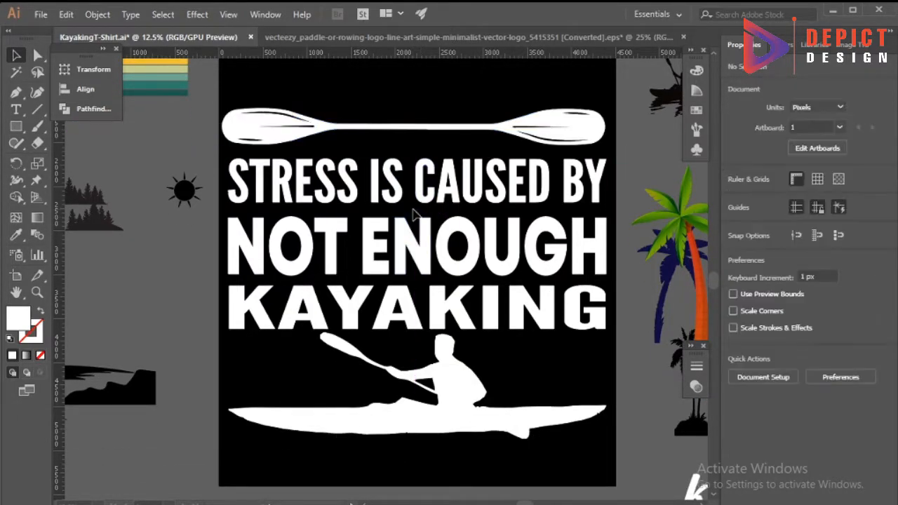
- Space the KAYAKING line and the kayaker silhouette a little lower and centre both horizontally on the artboard
{"action": "left_click_drag", "start_coordinate": [426, 390], "coordinate": [422, 408]}
{"action": "left_click_drag", "start_coordinate": [435, 303], "coordinate": [444, 311]}
{"action": "left_click", "coordinate": [437, 326]}
{"action": "left_click", "coordinate": [85, 89]}
{"action": "left_click", "coordinate": [163, 100]}
{"action": "left_click", "coordinate": [305, 353]}
{"action": "left_click_drag", "start_coordinate": [440, 371], "coordinate": [442, 364]}
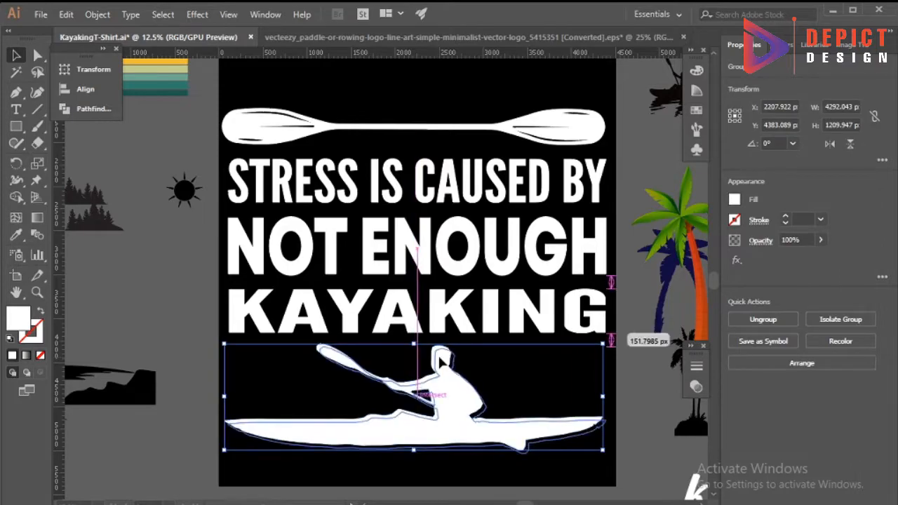
{"action": "left_click", "coordinate": [106, 90]}
{"action": "left_click", "coordinate": [161, 98]}
{"action": "left_click", "coordinate": [257, 62]}
{"action": "left_click", "coordinate": [310, 91]}
- Scale the paddle, text and kayaker together down to roughly two-thirds size around the artboard's centre
{"action": "left_click_drag", "start_coordinate": [310, 92], "coordinate": [441, 456]}
{"action": "scroll", "coordinate": [382, 284], "scroll_direction": "down", "scroll_amount": 1}
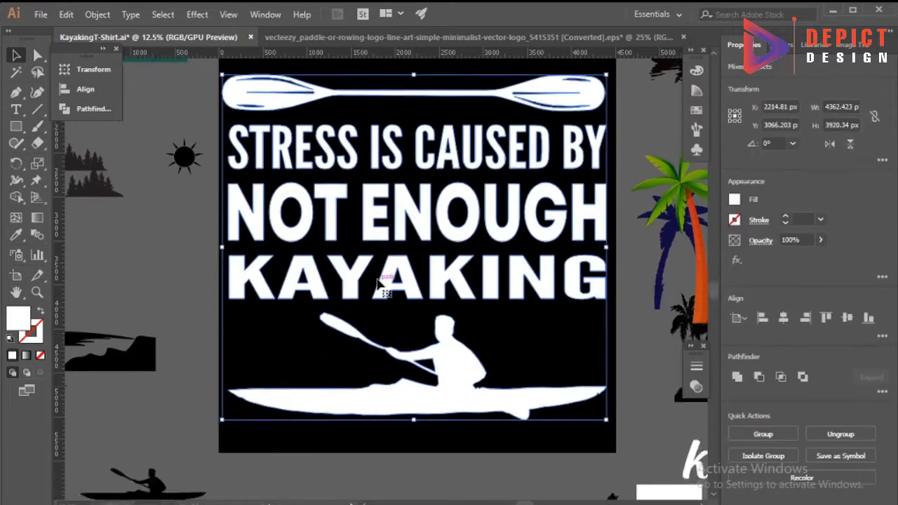
{"action": "scroll", "coordinate": [381, 284], "scroll_direction": "down", "scroll_amount": 1}
{"action": "left_click_drag", "start_coordinate": [534, 246], "coordinate": [495, 254]}
{"action": "key", "text": "ctrl+shift+a"}
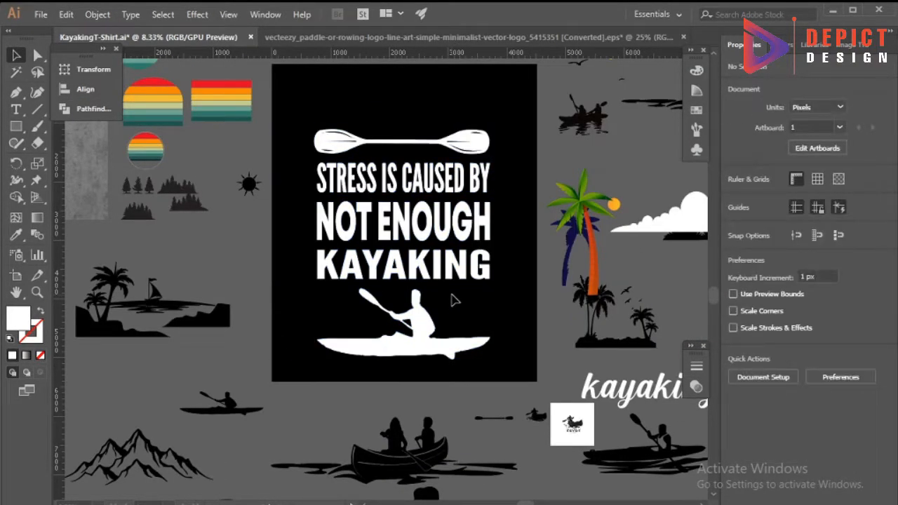
- Swap the graphics so that the kayaker sits above the headline and the paddle sits below KAYAKING
{"action": "scroll", "coordinate": [400, 199], "scroll_direction": "up", "scroll_amount": 1}
{"action": "left_click_drag", "start_coordinate": [405, 425], "coordinate": [405, 425]}
{"action": "left_click_drag", "start_coordinate": [421, 383], "coordinate": [421, 184]}
{"action": "left_click_drag", "start_coordinate": [419, 435], "coordinate": [419, 344]}
{"action": "scroll", "coordinate": [409, 353], "scroll_direction": "up", "scroll_amount": 1}
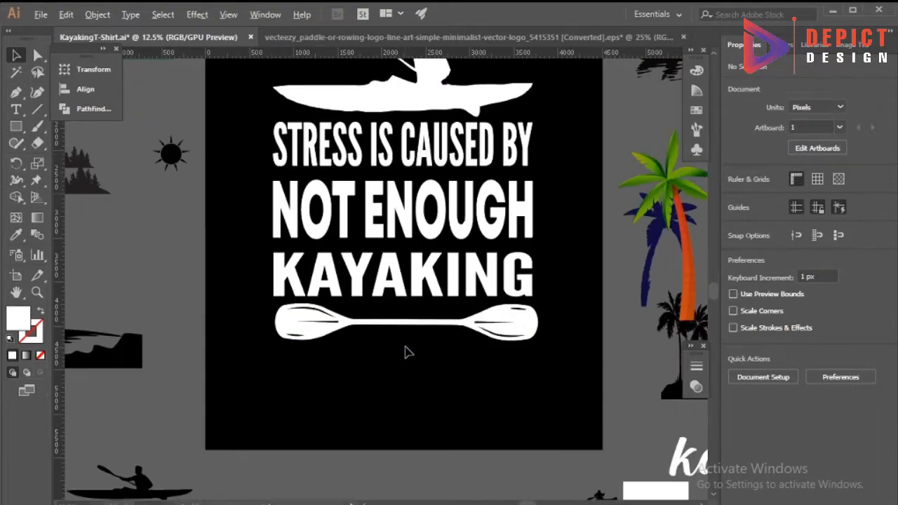
- Make the KAYAKING line narrower than the other lines and move the paddle lower to free space beneath it
{"action": "left_click", "coordinate": [429, 287]}
{"action": "left_click_drag", "start_coordinate": [534, 274], "coordinate": [511, 273]}
{"action": "left_click", "coordinate": [449, 307]}
{"action": "left_click_drag", "start_coordinate": [415, 323], "coordinate": [416, 357]}
{"action": "left_click", "coordinate": [423, 330]}
- Draw a rectangle of about 2865 x 601 px over the KAYAKING line and fill it with pinkish red
{"action": "left_click_drag", "start_coordinate": [17, 126], "coordinate": [63, 127]}
{"action": "left_click_drag", "start_coordinate": [292, 270], "coordinate": [533, 301]}
{"action": "key", "text": "v"}
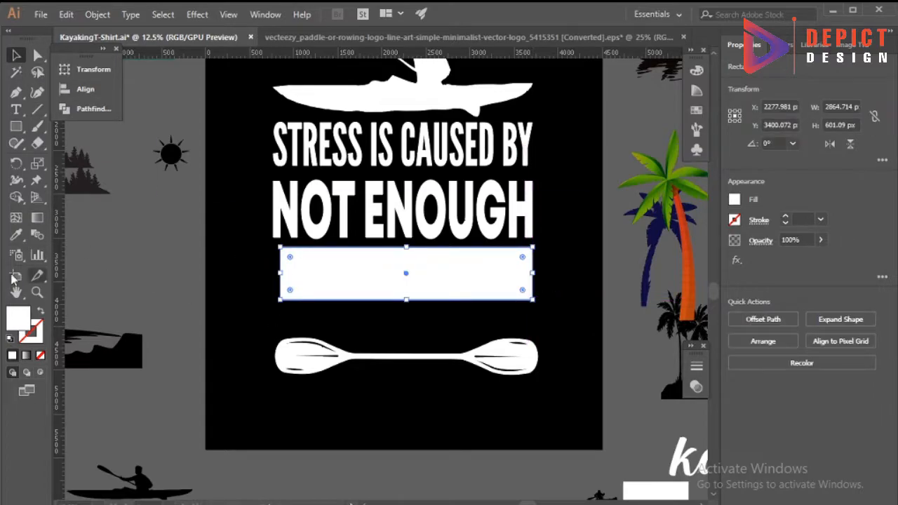
{"action": "double_click", "coordinate": [19, 317]}
{"action": "left_click", "coordinate": [397, 185]}
{"action": "left_click", "coordinate": [597, 175]}
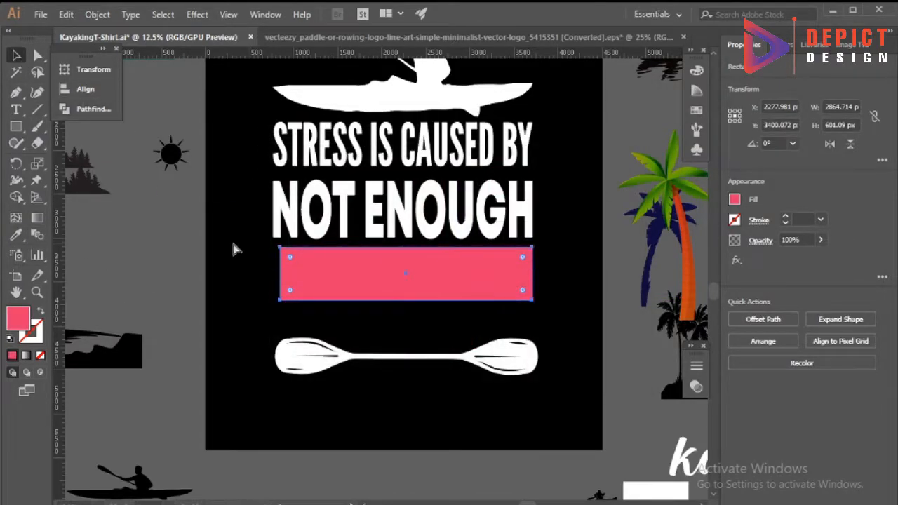
- Put the pink rectangle behind the KAYAKING text, centre it horizontally and widen it to about 2921 px
{"action": "key", "text": "ctrl+x"}
{"action": "left_click", "coordinate": [298, 277]}
{"action": "key", "text": "ctrl+b"}
{"action": "left_click", "coordinate": [85, 89]}
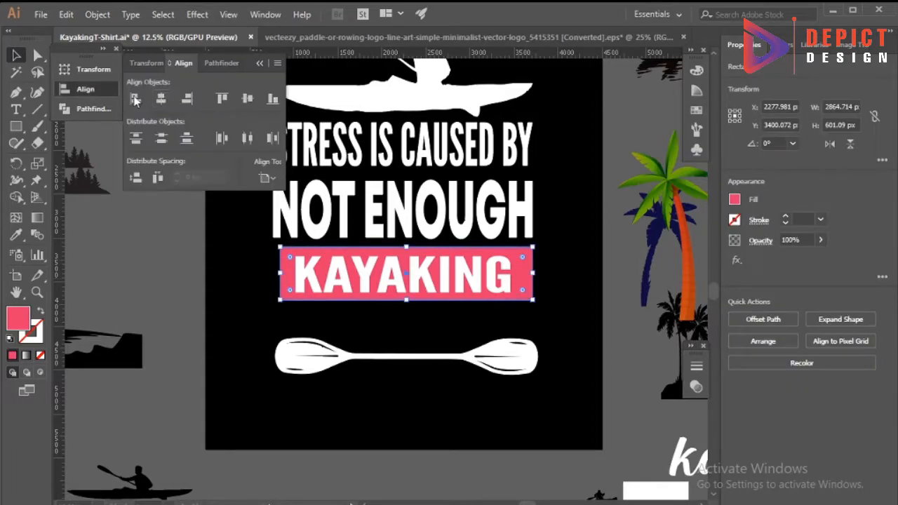
{"action": "left_click", "coordinate": [259, 63]}
{"action": "scroll", "coordinate": [532, 281], "scroll_direction": "up", "scroll_amount": 2}
{"action": "left_click_drag", "start_coordinate": [535, 274], "coordinate": [533, 275]}
- Add an anchor point halfway along the pink banner's right edge and align the banner vertically with a horizontal guide
{"action": "left_click", "coordinate": [18, 93]}
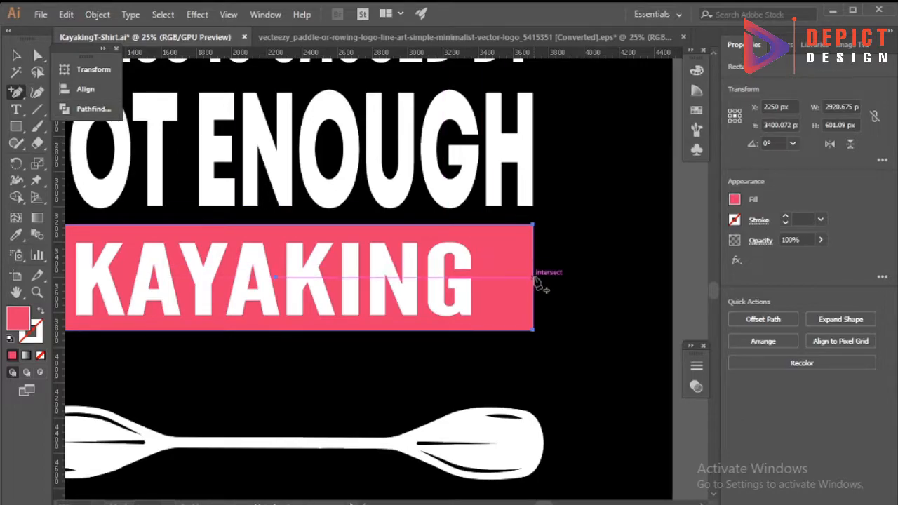
{"action": "left_click", "coordinate": [534, 278]}
{"action": "scroll", "coordinate": [539, 282], "scroll_direction": "down", "scroll_amount": 1}
{"action": "left_click_drag", "start_coordinate": [379, 279], "coordinate": [378, 282]}
{"action": "left_click_drag", "start_coordinate": [519, 328], "coordinate": [528, 275]}
{"action": "left_click", "coordinate": [524, 294]}
{"action": "left_click", "coordinate": [76, 89]}
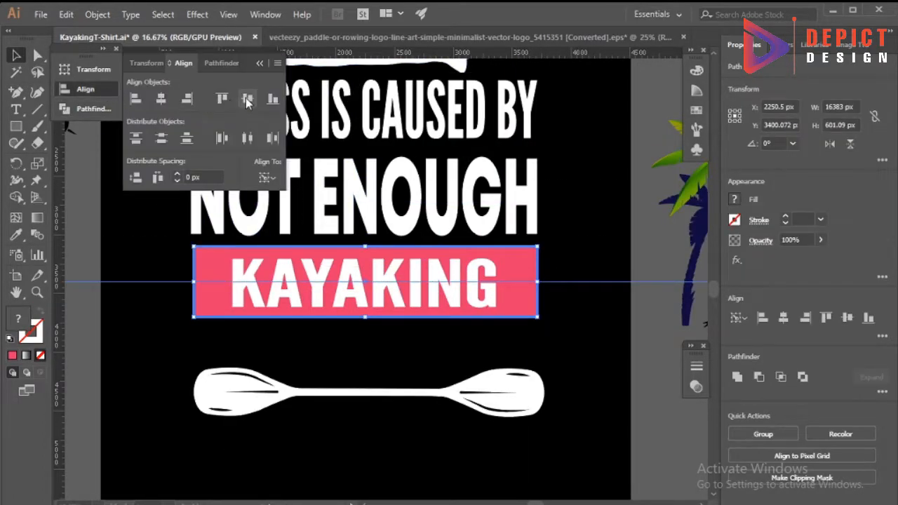
{"action": "left_click", "coordinate": [259, 64]}
{"action": "left_click", "coordinate": [364, 355]}
{"action": "left_click", "coordinate": [575, 281]}
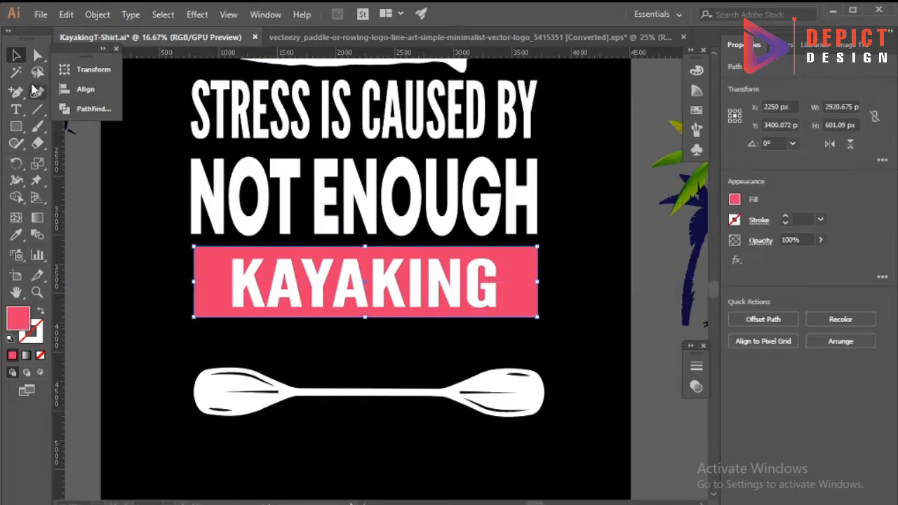
- Shift the banner's right-edge middle anchor inward to about X 3498 px to form a ribbon notch
{"action": "key", "text": "shift+Left"}
{"action": "key", "text": "shift+Left"}
{"action": "key", "text": "shift+Left"}
{"action": "key", "text": "shift+Left"}
{"action": "key", "text": "shift+Left"}
{"action": "key", "text": "shift+Left"}
{"action": "key", "text": "shift+Left"}
{"action": "key", "text": "shift+Left"}
{"action": "key", "text": "shift+Left"}
{"action": "key", "text": "shift+Left"}
{"action": "key", "text": "shift+Left"}
{"action": "key", "text": "shift+Left"}
{"action": "key", "text": "shift+Left"}
{"action": "key", "text": "shift+Left"}
{"action": "key", "text": "shift+Left"}
{"action": "key", "text": "shift+Left"}
{"action": "key", "text": "shift+Left"}
{"action": "key", "text": "shift+Left"}
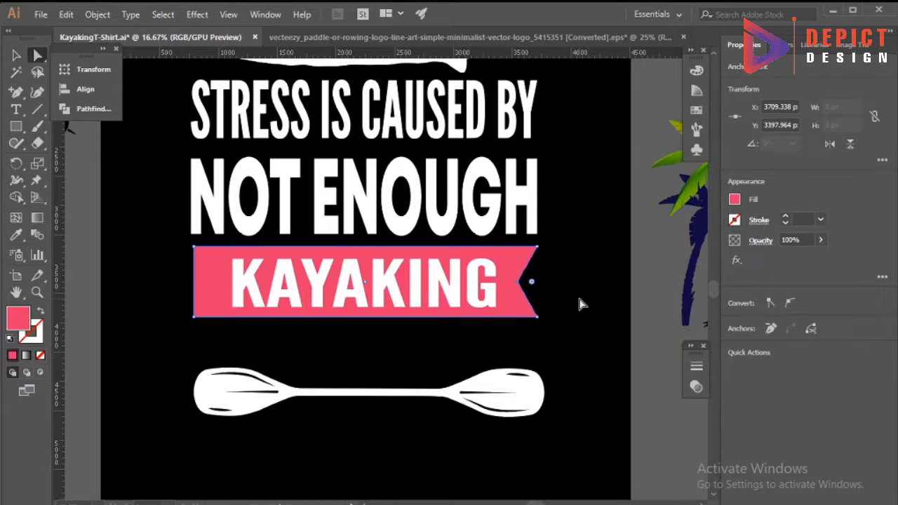
{"action": "key", "text": "v"}
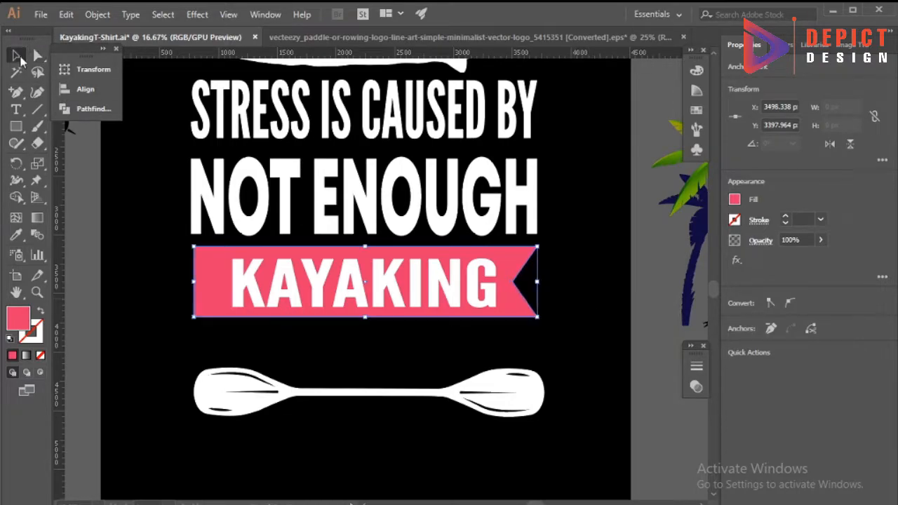
{"action": "key", "text": "ctrl+shift+a"}
- Narrow the banner to about 2667 px and offset a mirrored copy to the left edge of the headline
{"action": "left_click", "coordinate": [207, 293]}
{"action": "left_click_drag", "start_coordinate": [200, 281], "coordinate": [206, 282]}
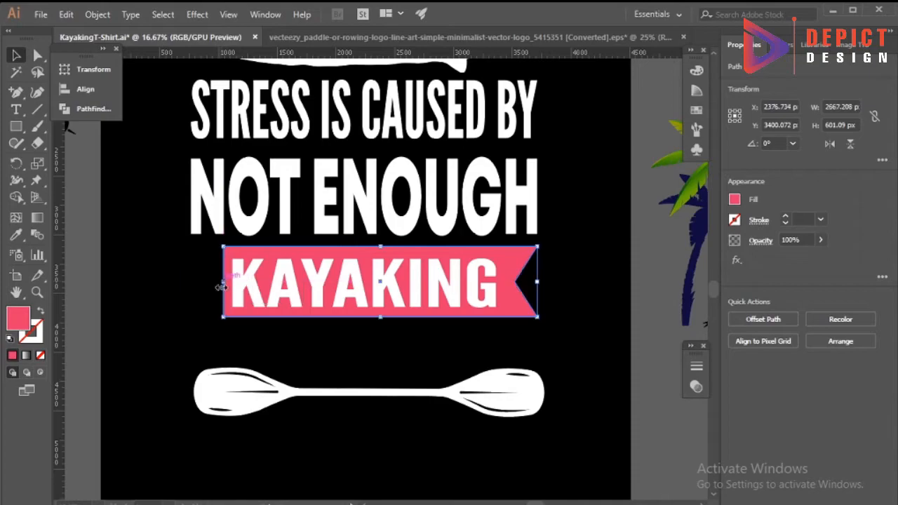
{"action": "right_click", "coordinate": [463, 336]}
{"action": "mouse_move", "coordinate": [491, 256]}
{"action": "left_click", "coordinate": [642, 313]}
{"action": "left_click", "coordinate": [435, 351]}
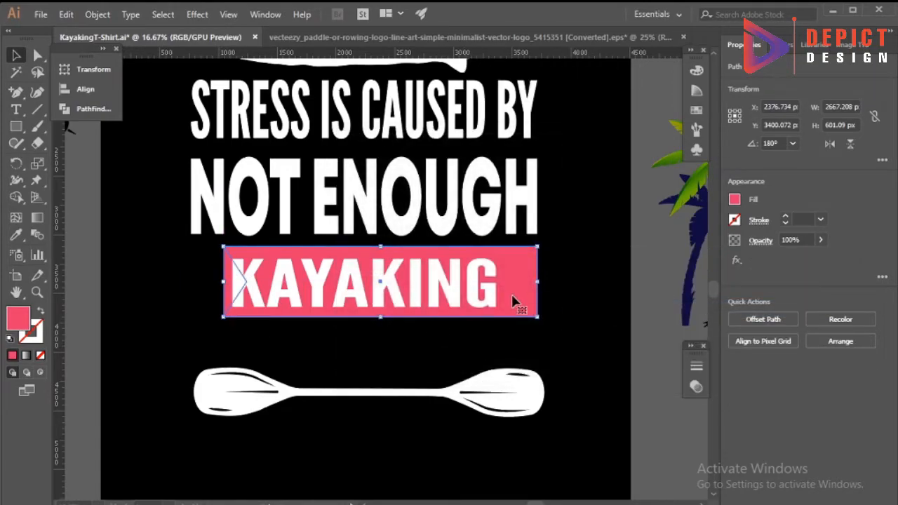
{"action": "left_click_drag", "start_coordinate": [512, 301], "coordinate": [480, 297]}
- Align the two overlapping banner pieces vertically and unite them into a single double-notched ribbon
{"action": "left_click", "coordinate": [500, 339]}
{"action": "left_click", "coordinate": [84, 89]}
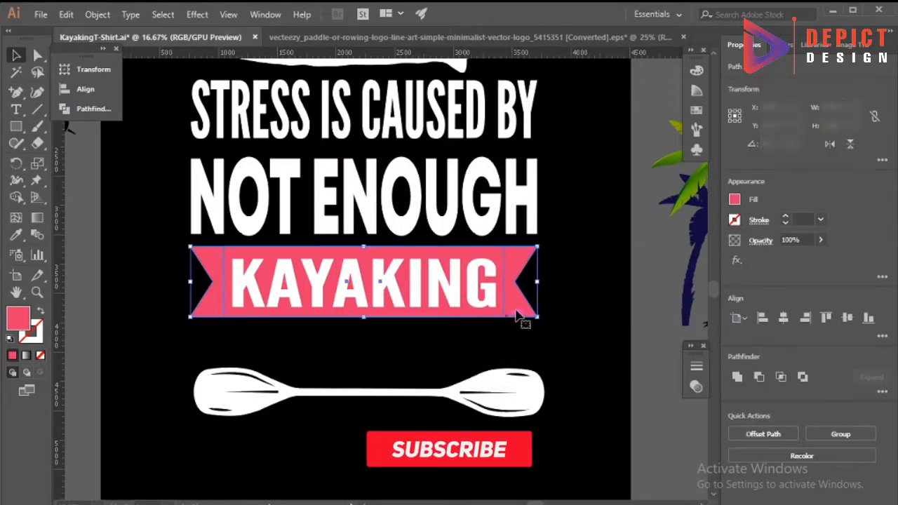
{"action": "left_click", "coordinate": [243, 96]}
{"action": "left_click", "coordinate": [260, 61]}
{"action": "left_click", "coordinate": [92, 109]}
{"action": "left_click", "coordinate": [136, 99]}
{"action": "left_click", "coordinate": [260, 62]}
- Centre the ribbon horizontally on the artboard and match its width to the NOT ENOUGH line
{"action": "left_click", "coordinate": [85, 89]}
{"action": "left_click", "coordinate": [162, 98]}
{"action": "left_click", "coordinate": [85, 89]}
{"action": "left_click", "coordinate": [437, 361]}
{"action": "scroll", "coordinate": [536, 245], "scroll_direction": "up", "scroll_amount": 3}
{"action": "left_click", "coordinate": [537, 253]}
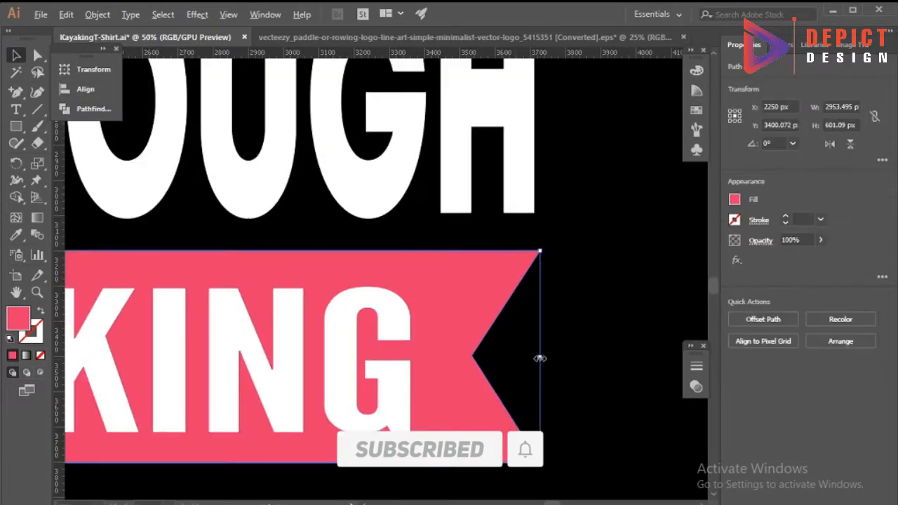
{"action": "left_click", "coordinate": [557, 355]}
{"action": "scroll", "coordinate": [533, 344], "scroll_direction": "down", "scroll_amount": 3}
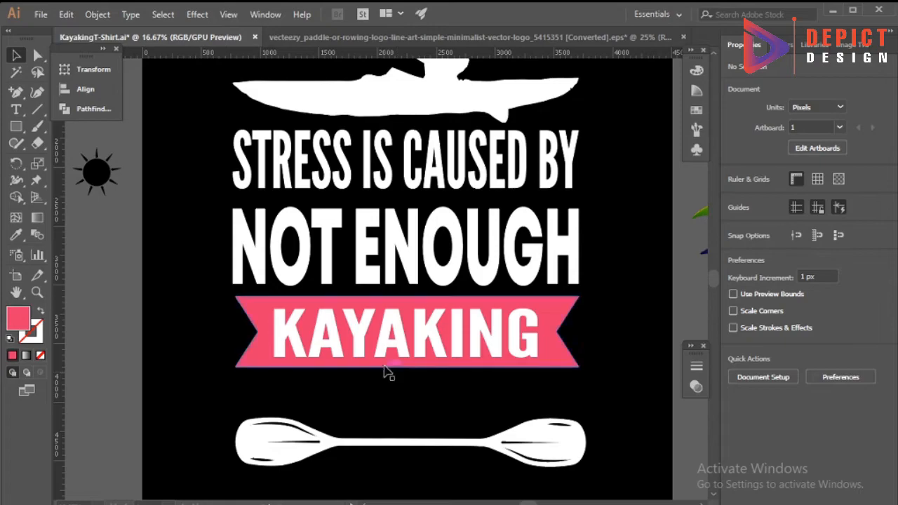
- Move the paddle up so that it sits just beneath the KAYAKING ribbon
{"action": "scroll", "coordinate": [389, 389], "scroll_direction": "down", "scroll_amount": 1}
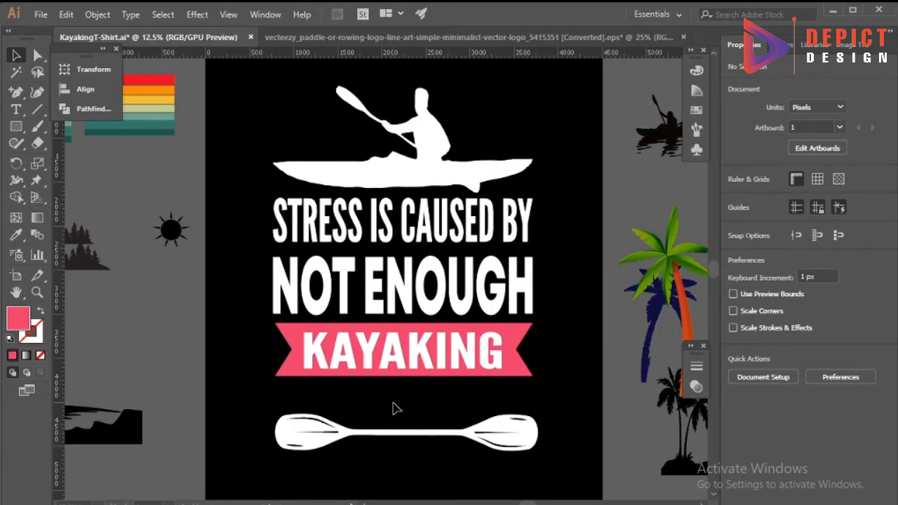
{"action": "left_click_drag", "start_coordinate": [397, 424], "coordinate": [395, 401]}
{"action": "left_click", "coordinate": [393, 449]}
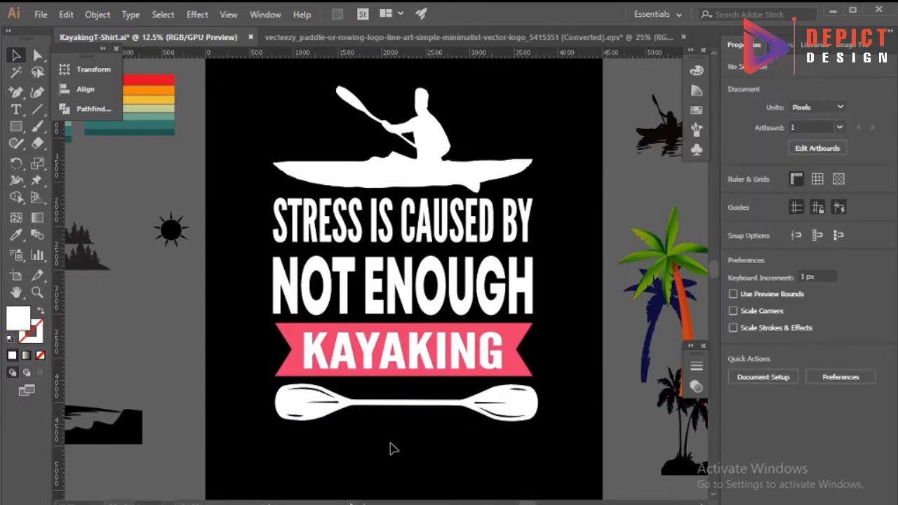
- Reduce the height of the STRESS IS CAUSED BY line and stretch the whole design slightly taller
{"action": "left_click", "coordinate": [390, 229]}
{"action": "left_click_drag", "start_coordinate": [365, 223], "coordinate": [441, 227]}
{"action": "left_click", "coordinate": [456, 203]}
{"action": "left_click_drag", "start_coordinate": [537, 147], "coordinate": [431, 444]}
{"action": "left_click", "coordinate": [417, 413]}
{"action": "left_click_drag", "start_coordinate": [416, 415], "coordinate": [404, 433]}
{"action": "scroll", "coordinate": [400, 414], "scroll_direction": "down", "scroll_amount": 1}
{"action": "left_click", "coordinate": [395, 402]}
{"action": "left_click", "coordinate": [390, 195]}
- Try the red of the striped sunset rectangle as the KAYAKING ribbon's fill colour
{"action": "left_click", "coordinate": [299, 308]}
{"action": "left_click", "coordinate": [17, 236]}
{"action": "scroll", "coordinate": [371, 302], "scroll_direction": "down", "scroll_amount": 1}
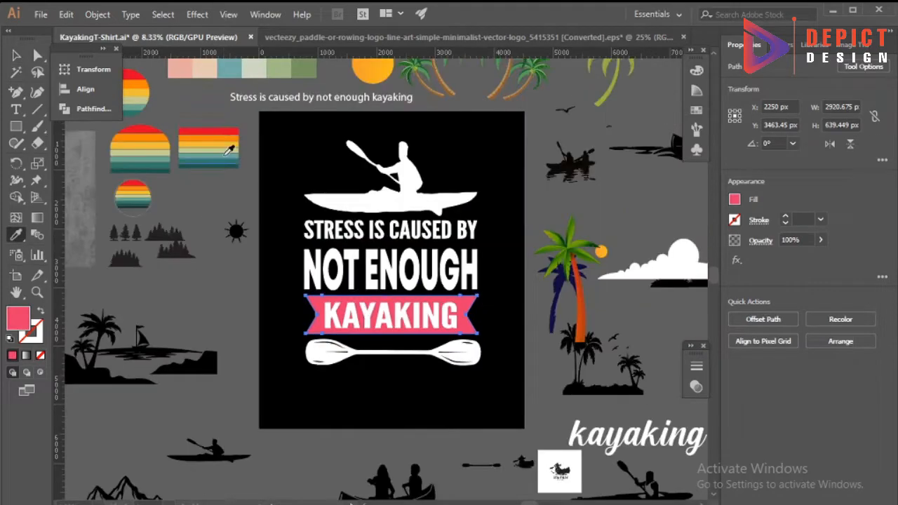
{"action": "left_click", "coordinate": [228, 131]}
{"action": "left_click", "coordinate": [406, 384]}
{"action": "scroll", "coordinate": [407, 376], "scroll_direction": "up", "scroll_amount": 1}
{"action": "key", "text": "ctrl+z"}
{"action": "left_click", "coordinate": [409, 380]}
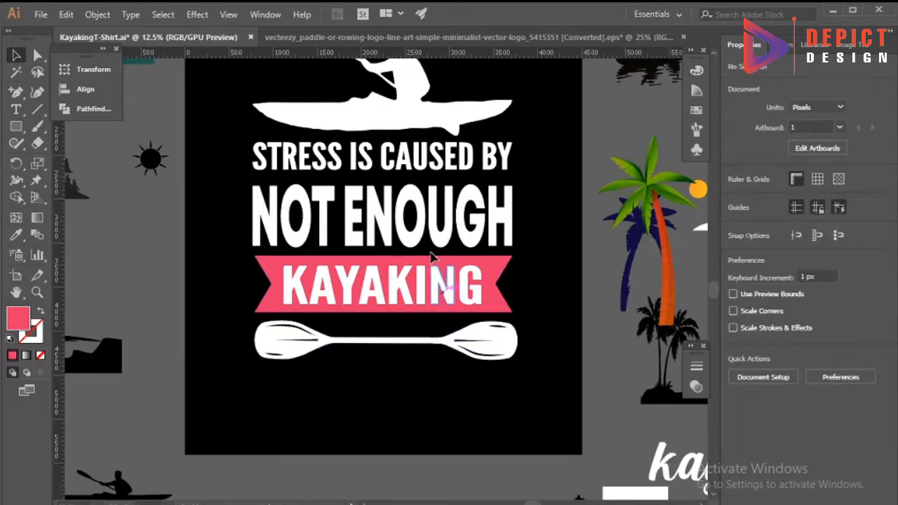
- Recolour the STRESS IS CAUSED BY line with the pink fill sampled from the KAYAKING ribbon
{"action": "left_click", "coordinate": [449, 167]}
{"action": "left_click", "coordinate": [18, 235]}
{"action": "left_click", "coordinate": [263, 261]}
{"action": "key", "text": "v"}
{"action": "left_click", "coordinate": [292, 371]}
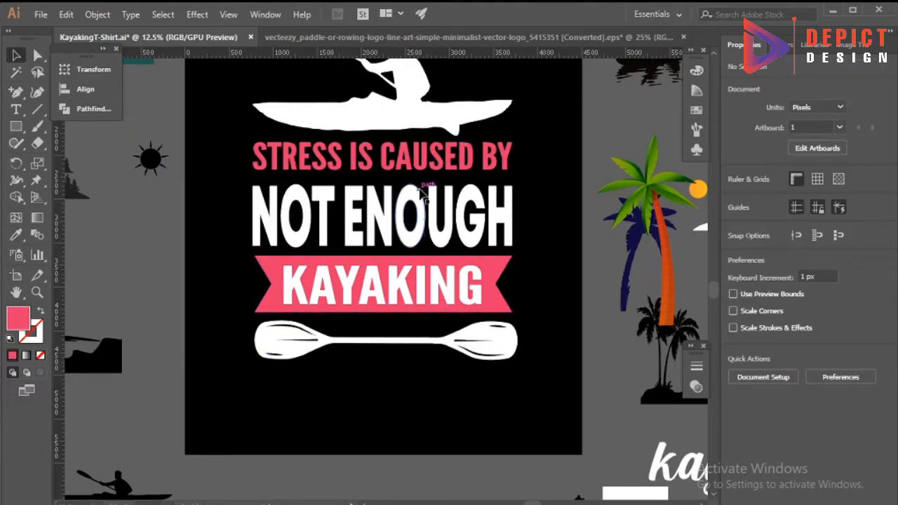
- Lower the STRESS IS CAUSED BY line towards NOT ENOUGH and move the kayaker down to close the gap above it
{"action": "left_click_drag", "start_coordinate": [404, 171], "coordinate": [404, 179]}
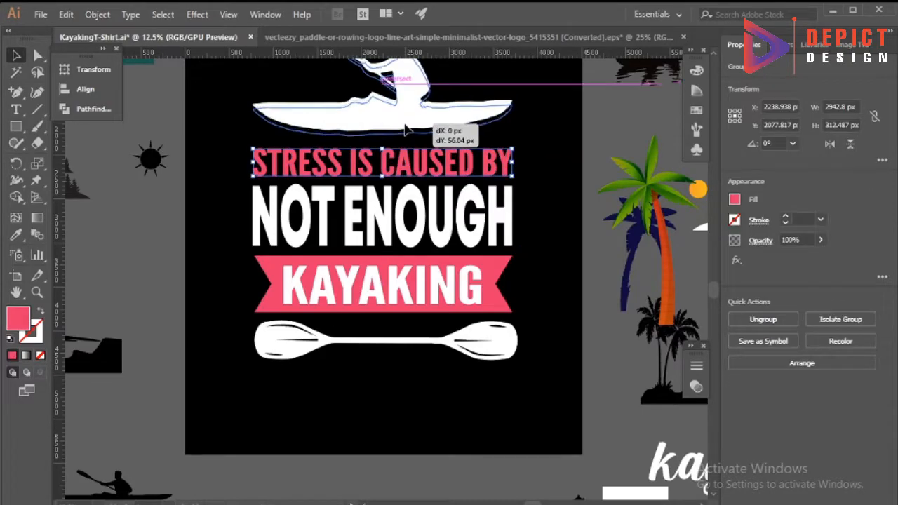
{"action": "left_click", "coordinate": [405, 128]}
{"action": "left_click", "coordinate": [546, 130]}
- Centre the kayaker, slogan lines, ribbon and paddle horizontally on the artboard
{"action": "left_click", "coordinate": [379, 350]}
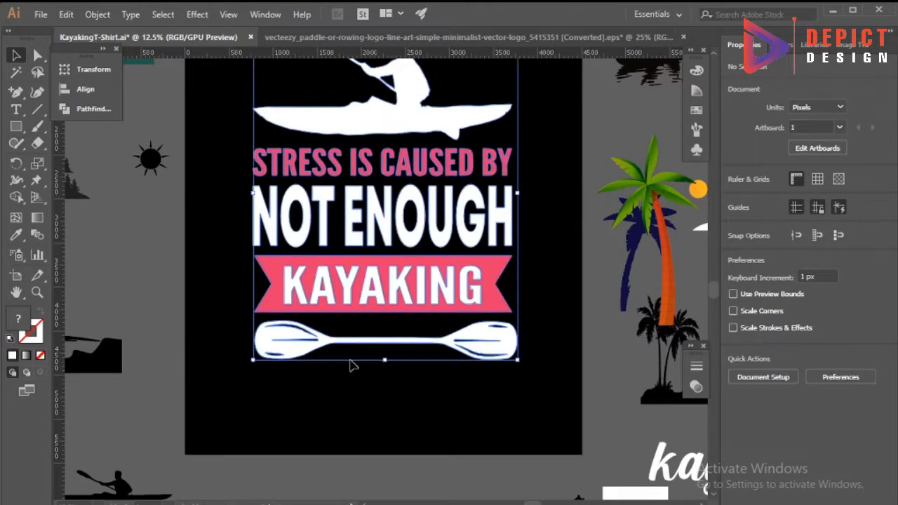
{"action": "left_click", "coordinate": [85, 89]}
{"action": "left_click", "coordinate": [86, 89]}
{"action": "scroll", "coordinate": [249, 226], "scroll_direction": "up", "scroll_amount": 2}
{"action": "scroll", "coordinate": [249, 226], "scroll_direction": "down", "scroll_amount": 1}
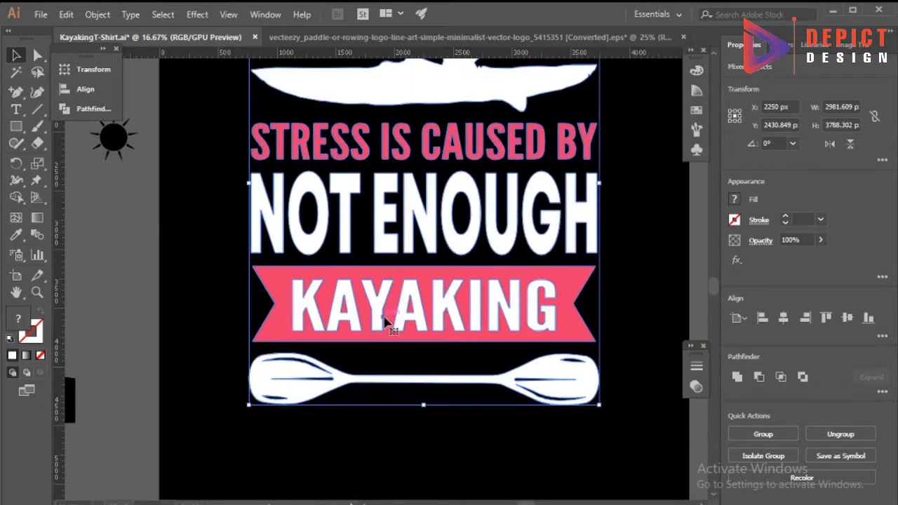
{"action": "left_click", "coordinate": [70, 250]}
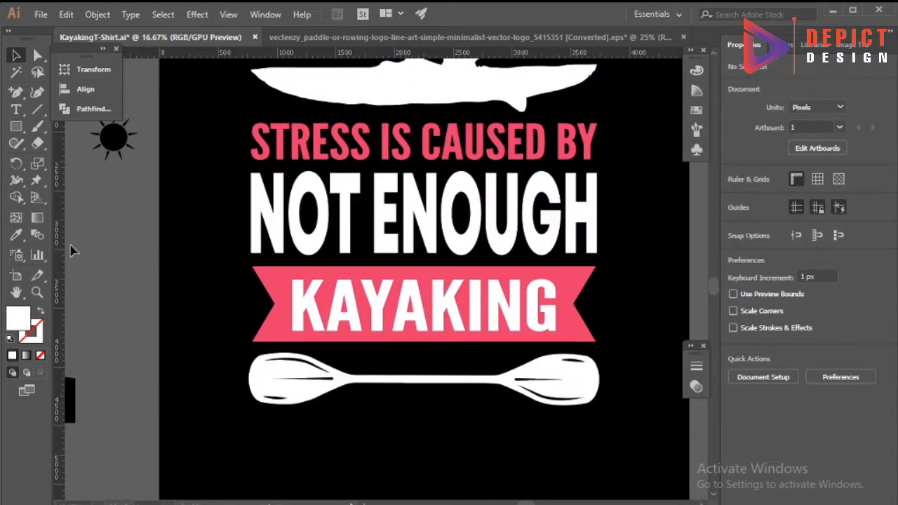
- Place vertical guides at both edges of NOT ENOUGH and stretch the KAYAKING ribbon and its text to fit between them
{"action": "left_click", "coordinate": [252, 201]}
{"action": "scroll", "coordinate": [606, 331], "scroll_direction": "up", "scroll_amount": 2}
{"action": "left_click", "coordinate": [548, 254]}
{"action": "left_click", "coordinate": [497, 271]}
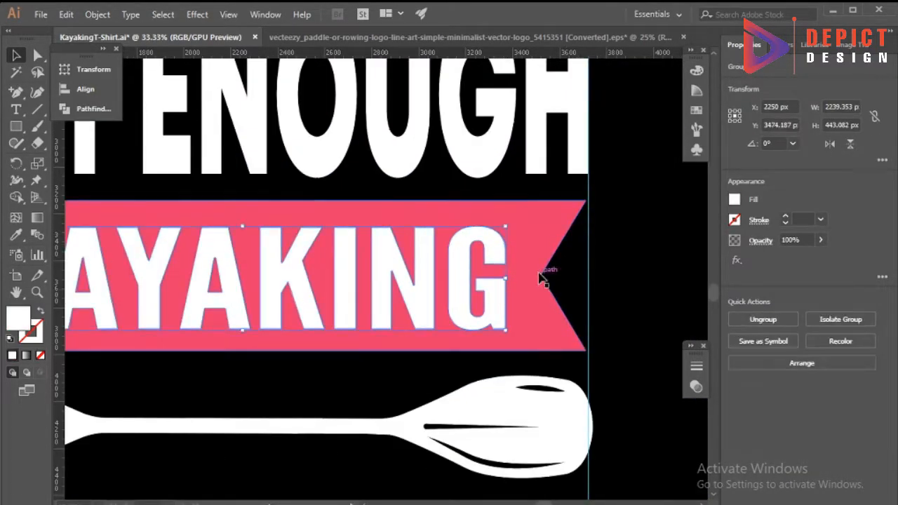
{"action": "left_click", "coordinate": [543, 275], "text": "shift"}
{"action": "left_click_drag", "start_coordinate": [585, 275], "coordinate": [588, 275]}
- Resize the paddle to fit between the vertical guides and check the kayak's tip against the guide
{"action": "scroll", "coordinate": [555, 269], "scroll_direction": "down", "scroll_amount": 2}
{"action": "left_click", "coordinate": [561, 351]}
{"action": "scroll", "coordinate": [570, 351], "scroll_direction": "up", "scroll_amount": 2}
{"action": "left_click_drag", "start_coordinate": [572, 348], "coordinate": [572, 349]}
{"action": "scroll", "coordinate": [571, 348], "scroll_direction": "down", "scroll_amount": 2}
{"action": "scroll", "coordinate": [542, 337], "scroll_direction": "up", "scroll_amount": 3}
{"action": "scroll", "coordinate": [517, 206], "scroll_direction": "up", "scroll_amount": 1}
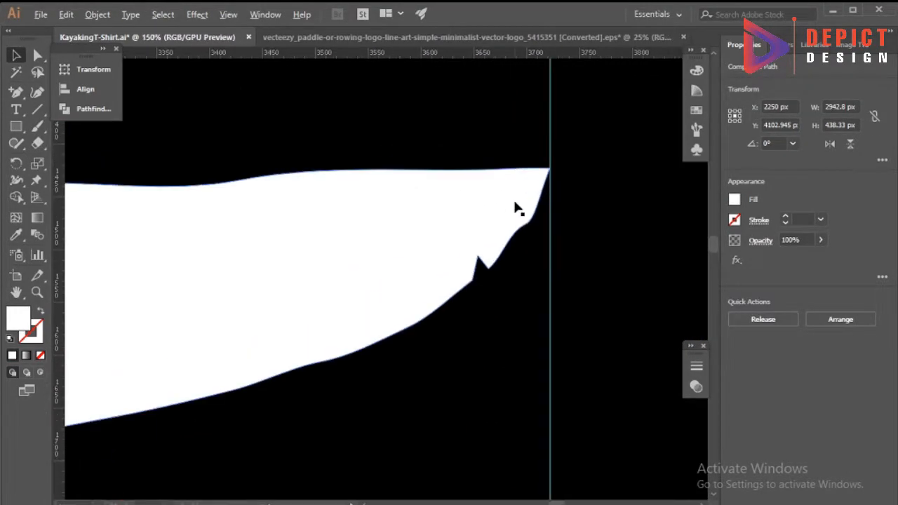
{"action": "scroll", "coordinate": [514, 248], "scroll_direction": "up", "scroll_amount": 1}
{"action": "scroll", "coordinate": [517, 253], "scroll_direction": "down", "scroll_amount": 4}
{"action": "scroll", "coordinate": [517, 249], "scroll_direction": "down", "scroll_amount": 3}
{"action": "left_click", "coordinate": [451, 120]}
{"action": "scroll", "coordinate": [326, 234], "scroll_direction": "up", "scroll_amount": 1}
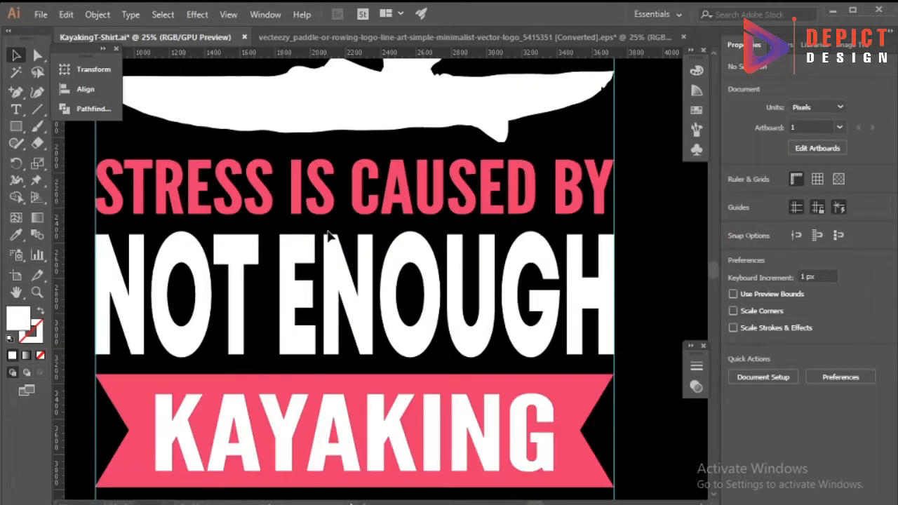
- Place two horizontal guides as a spacing gauge beneath the kayak and move the STRESS IS CAUSED BY line up to the lower one
{"action": "scroll", "coordinate": [360, 301], "scroll_direction": "down", "scroll_amount": 1}
{"action": "scroll", "coordinate": [118, 61], "scroll_direction": "up", "scroll_amount": 1}
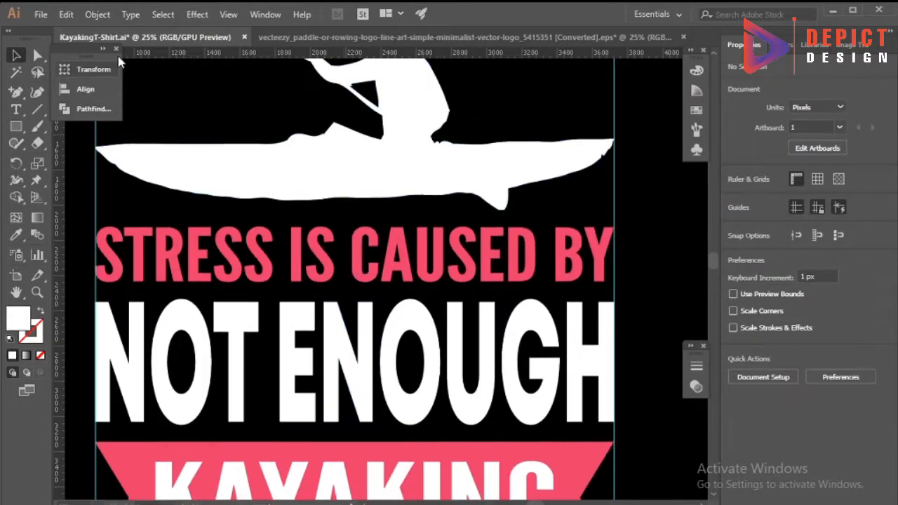
{"action": "left_click", "coordinate": [503, 210]}
{"action": "scroll", "coordinate": [337, 385], "scroll_direction": "down", "scroll_amount": 3}
{"action": "scroll", "coordinate": [337, 385], "scroll_direction": "down", "scroll_amount": 1}
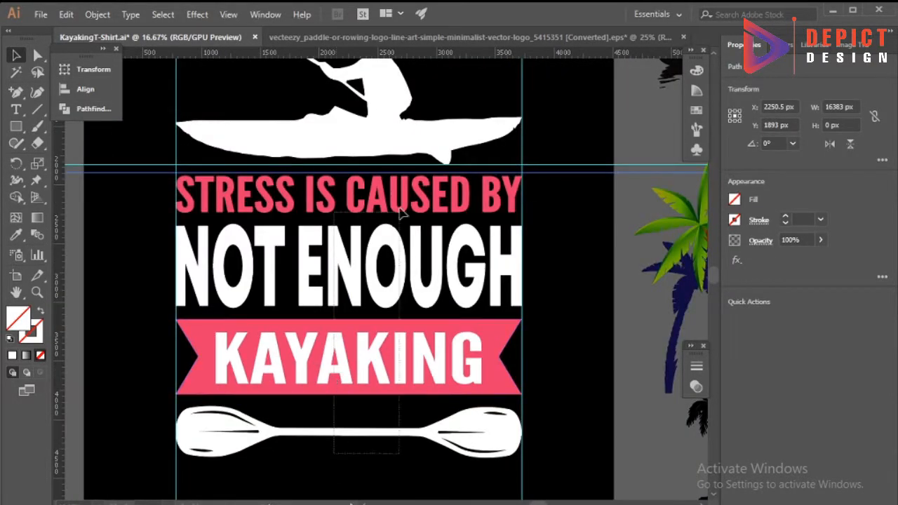
{"action": "scroll", "coordinate": [353, 176], "scroll_direction": "up", "scroll_amount": 4}
{"action": "left_click_drag", "start_coordinate": [355, 168], "coordinate": [355, 148]}
- Group the horizontal guides, set the pair at the bottom of the STRESS IS CAUSED BY line and raise NOT ENOUGH to the lower guide
{"action": "scroll", "coordinate": [353, 148], "scroll_direction": "down", "scroll_amount": 6}
{"action": "left_click", "coordinate": [513, 280]}
{"action": "left_click_drag", "start_coordinate": [502, 127], "coordinate": [351, 181]}
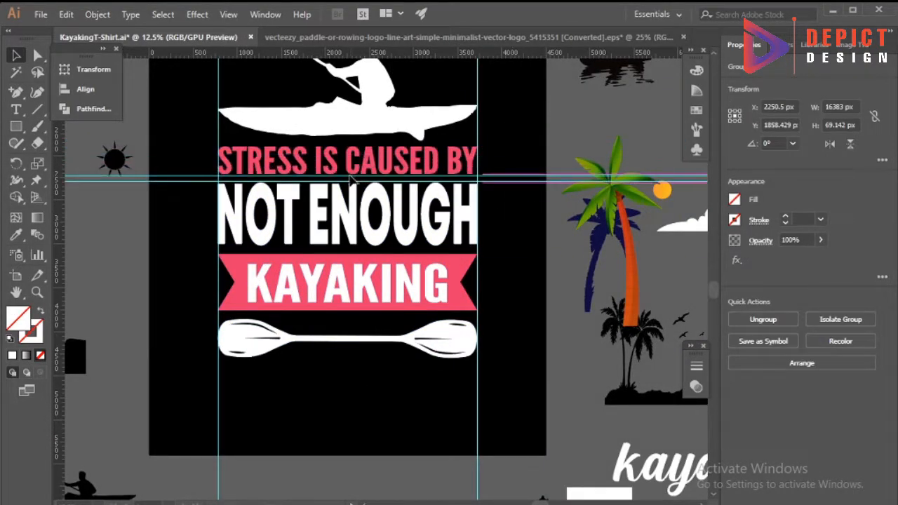
{"action": "scroll", "coordinate": [338, 167], "scroll_direction": "up", "scroll_amount": 8}
{"action": "left_click", "coordinate": [371, 181]}
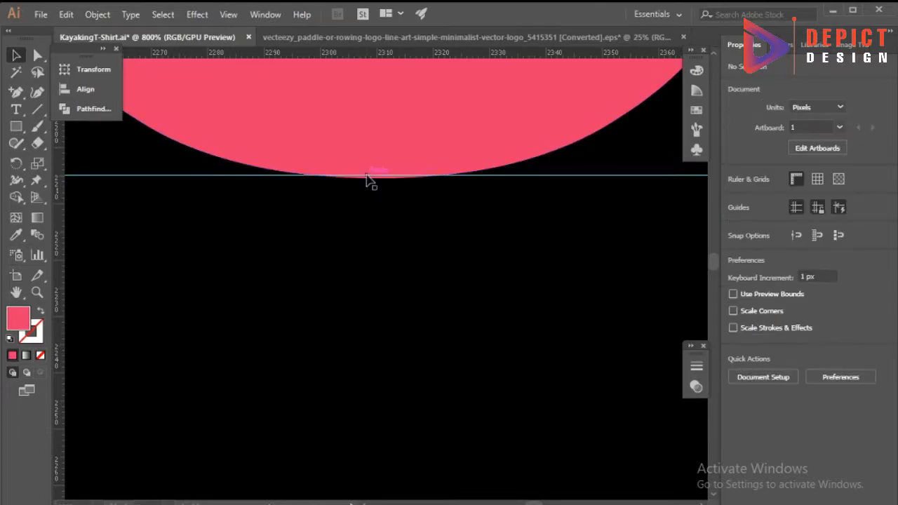
{"action": "left_click_drag", "start_coordinate": [370, 184], "coordinate": [370, 147]}
{"action": "scroll", "coordinate": [370, 147], "scroll_direction": "up", "scroll_amount": 4}
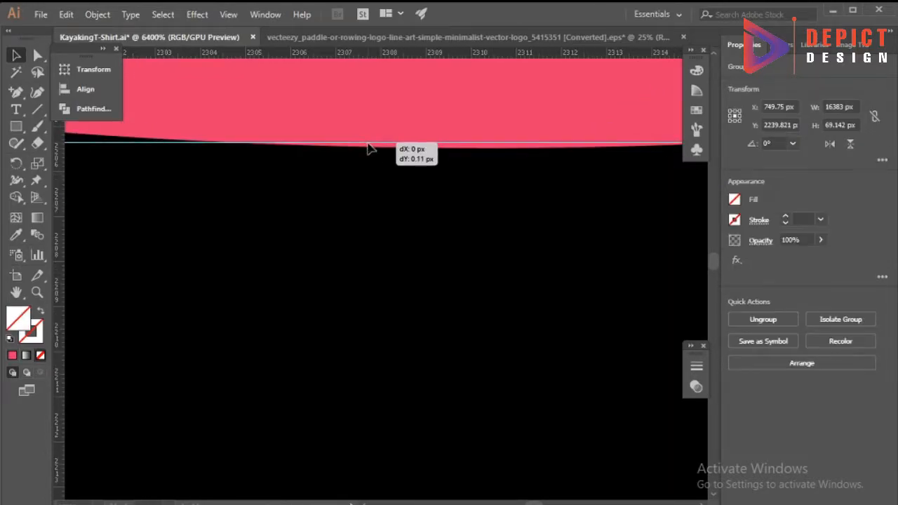
{"action": "scroll", "coordinate": [364, 205], "scroll_direction": "down", "scroll_amount": 10}
{"action": "left_click", "coordinate": [366, 223]}
- Move the guide pair to the bottom edge of NOT ENOUGH and raise the KAYAKING ribbon with its text to the lower guide
{"action": "left_click_drag", "start_coordinate": [367, 258], "coordinate": [403, 287]}
{"action": "scroll", "coordinate": [366, 245], "scroll_direction": "down", "scroll_amount": 4}
{"action": "scroll", "coordinate": [375, 234], "scroll_direction": "up", "scroll_amount": 2}
{"action": "scroll", "coordinate": [402, 266], "scroll_direction": "up", "scroll_amount": 4}
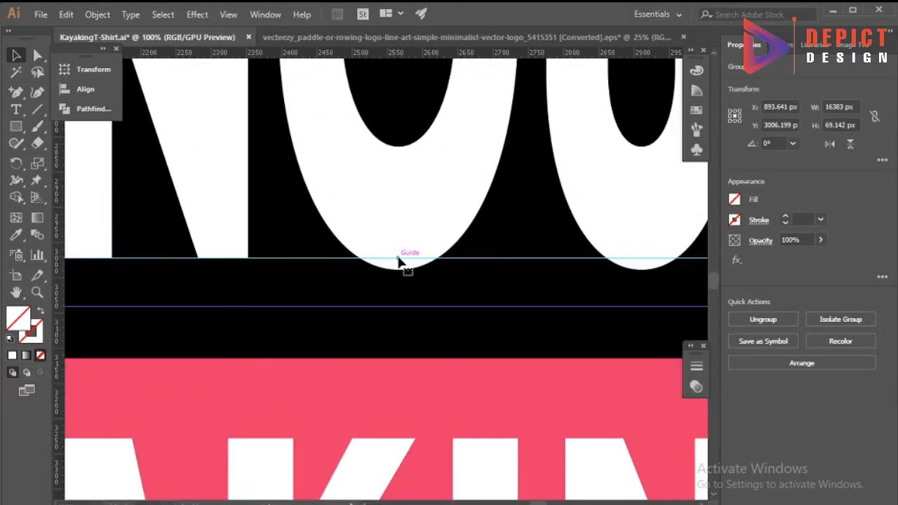
{"action": "scroll", "coordinate": [399, 261], "scroll_direction": "down", "scroll_amount": 3}
{"action": "scroll", "coordinate": [360, 286], "scroll_direction": "down", "scroll_amount": 2}
{"action": "left_click", "coordinate": [330, 327], "text": "shift"}
{"action": "scroll", "coordinate": [356, 301], "scroll_direction": "up", "scroll_amount": 3}
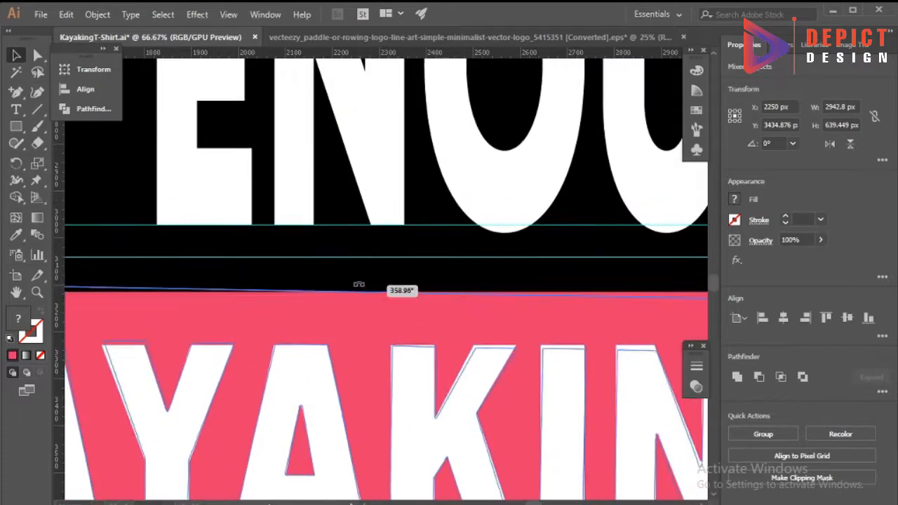
{"action": "left_click_drag", "start_coordinate": [366, 298], "coordinate": [357, 251]}
{"action": "scroll", "coordinate": [357, 251], "scroll_direction": "down", "scroll_amount": 5}
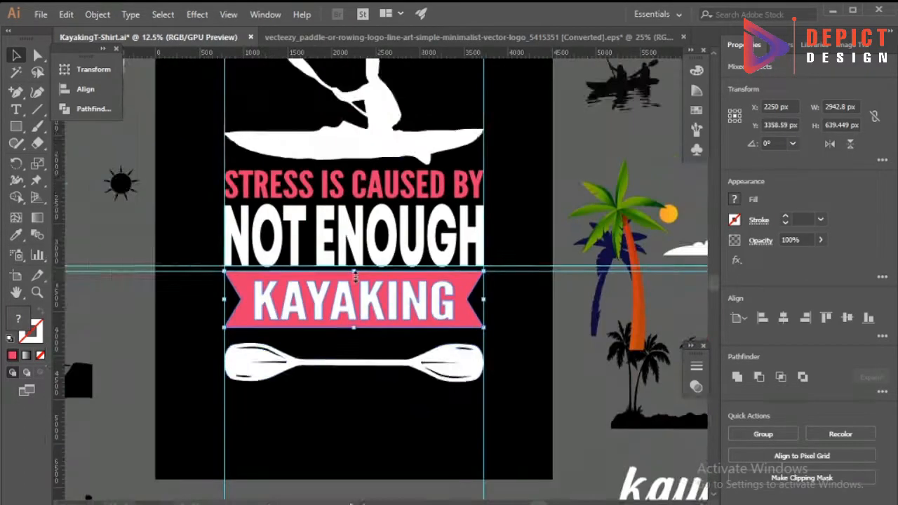
- Raise the paddle to the lower guide with the pair set beneath the KAYAKING ribbon, and delete the guide pair
{"action": "scroll", "coordinate": [546, 212], "scroll_direction": "up", "scroll_amount": 1}
{"action": "left_click_drag", "start_coordinate": [545, 164], "coordinate": [351, 250]}
{"action": "scroll", "coordinate": [350, 243], "scroll_direction": "up", "scroll_amount": 5}
{"action": "scroll", "coordinate": [351, 251], "scroll_direction": "down", "scroll_amount": 6}
{"action": "scroll", "coordinate": [546, 397], "scroll_direction": "up", "scroll_amount": 4}
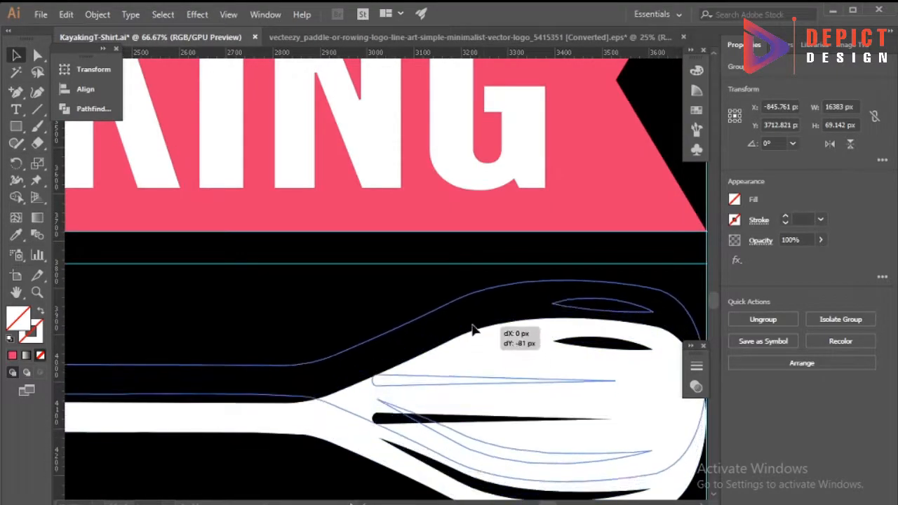
{"action": "scroll", "coordinate": [473, 317], "scroll_direction": "down", "scroll_amount": 5}
{"action": "left_click", "coordinate": [421, 379]}
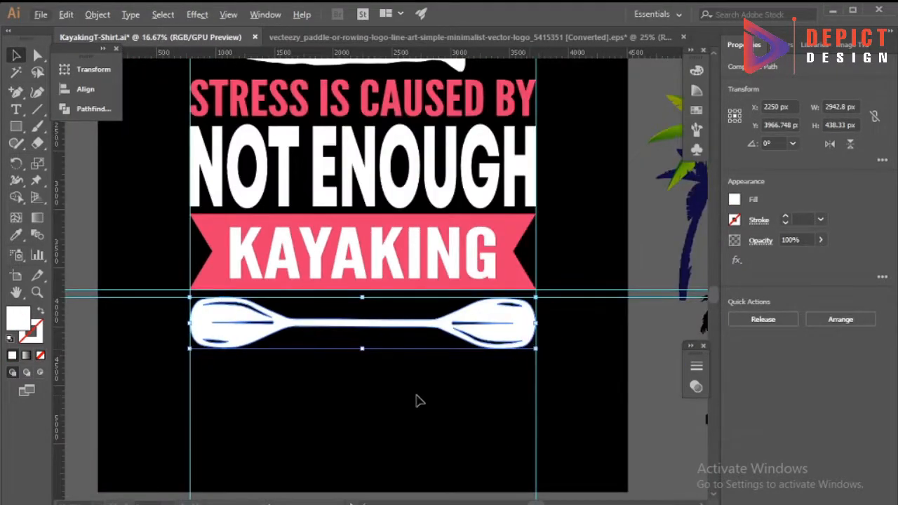
{"action": "left_click", "coordinate": [416, 400]}
{"action": "scroll", "coordinate": [330, 414], "scroll_direction": "down", "scroll_amount": 1}
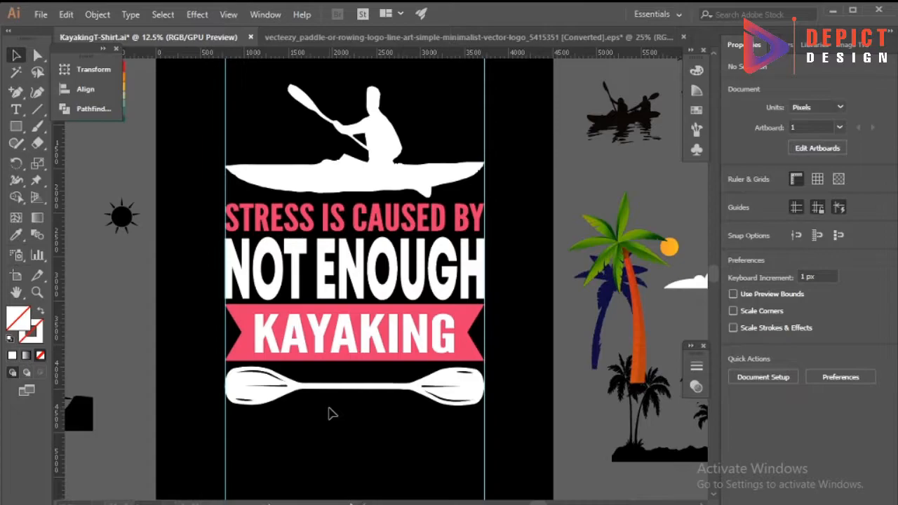
- Recolour the pink elements red and the kayaker, NOT ENOUGH and paddle yellow, sampling the striped sunset rectangle
{"action": "left_click", "coordinate": [245, 340]}
{"action": "scroll", "coordinate": [258, 261], "scroll_direction": "down", "scroll_amount": 1}
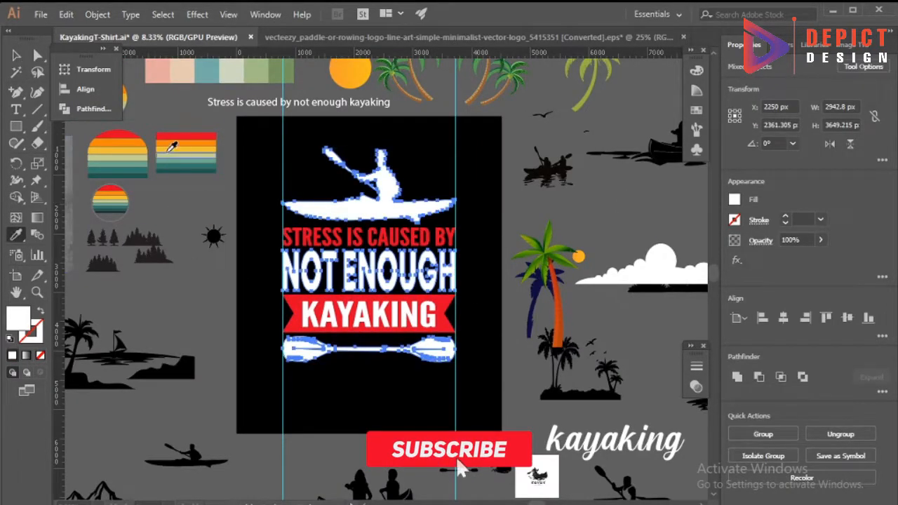
{"action": "left_click", "coordinate": [172, 145]}
{"action": "key", "text": "v"}
{"action": "left_click", "coordinate": [307, 173]}
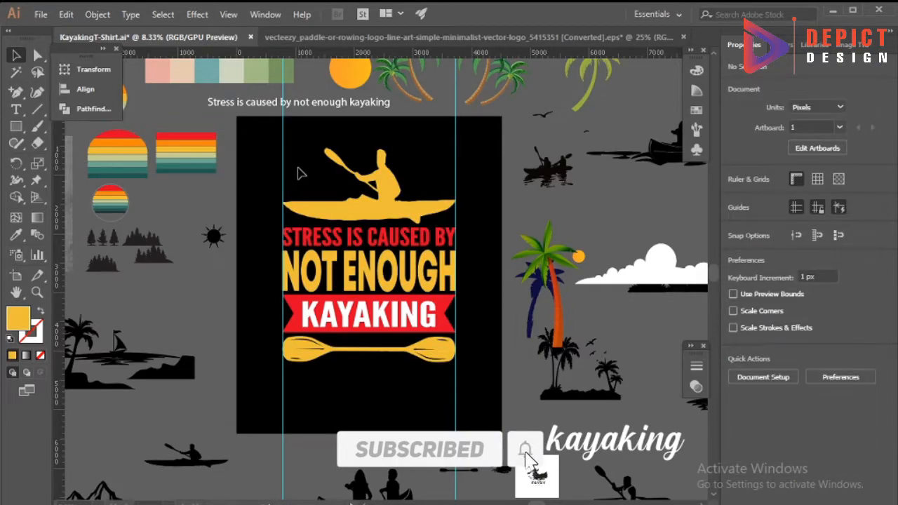
- Group the whole design and delete the vertical guides
{"action": "right_click", "coordinate": [414, 284]}
{"action": "left_click", "coordinate": [449, 367]}
{"action": "left_click", "coordinate": [270, 400]}
{"action": "left_click", "coordinate": [395, 361]}
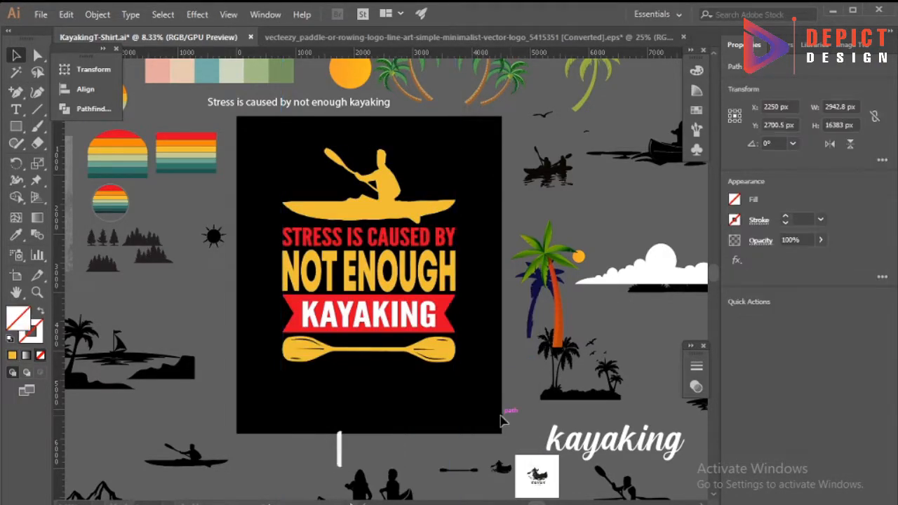
- Centre the grouped design on the artboard and enlarge it proportionally to nearly the artboard's full width
{"action": "left_click", "coordinate": [86, 89]}
{"action": "left_click", "coordinate": [210, 102]}
{"action": "left_click", "coordinate": [85, 89]}
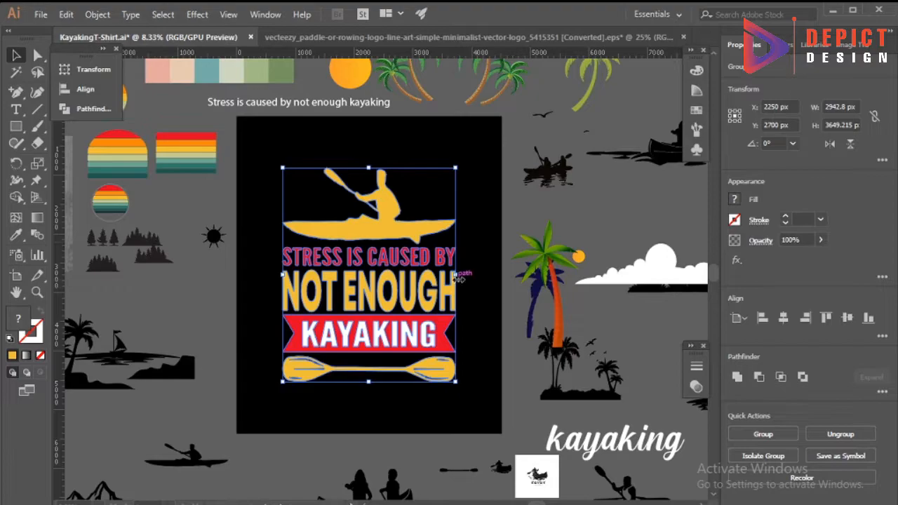
{"action": "left_click_drag", "start_coordinate": [456, 168], "coordinate": [491, 123]}
- Isolate the design group and change the ribbon's KAYAKING text to a black fill
{"action": "scroll", "coordinate": [455, 311], "scroll_direction": "down", "scroll_amount": 2}
{"action": "double_click", "coordinate": [473, 310]}
{"action": "left_click", "coordinate": [443, 313]}
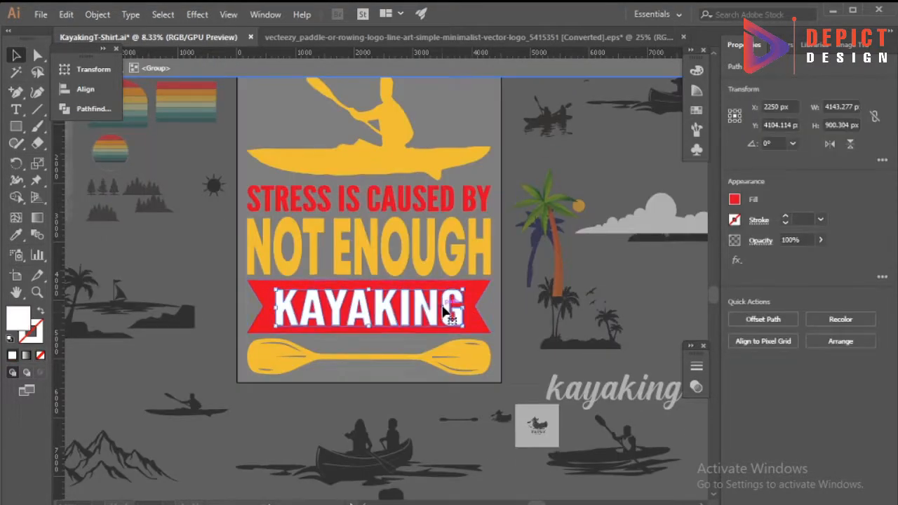
{"action": "double_click", "coordinate": [271, 116]}
{"action": "double_click", "coordinate": [284, 299]}
{"action": "left_click", "coordinate": [285, 300]}
{"action": "left_click", "coordinate": [16, 235]}
{"action": "left_click", "coordinate": [241, 162]}
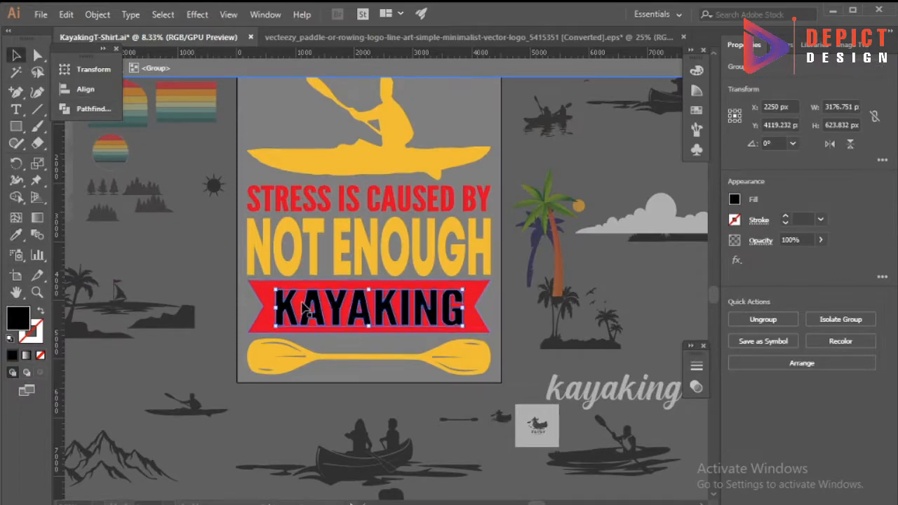
- Centre the KAYAKING text vertically on the red ribbon
{"action": "scroll", "coordinate": [421, 335], "scroll_direction": "up", "scroll_amount": 1}
{"action": "left_click", "coordinate": [404, 331], "text": "shift"}
{"action": "left_click", "coordinate": [86, 89]}
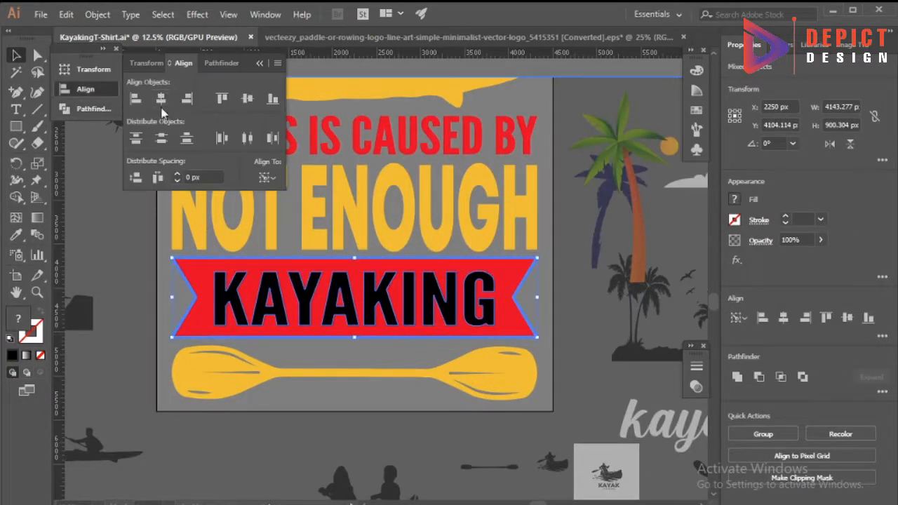
{"action": "left_click", "coordinate": [246, 99]}
- Knock the KAYAKING text out of the ribbon by cutting it and pasting it in place into an unclipped opacity mask
{"action": "left_click", "coordinate": [311, 316]}
{"action": "key", "text": "Delete"}
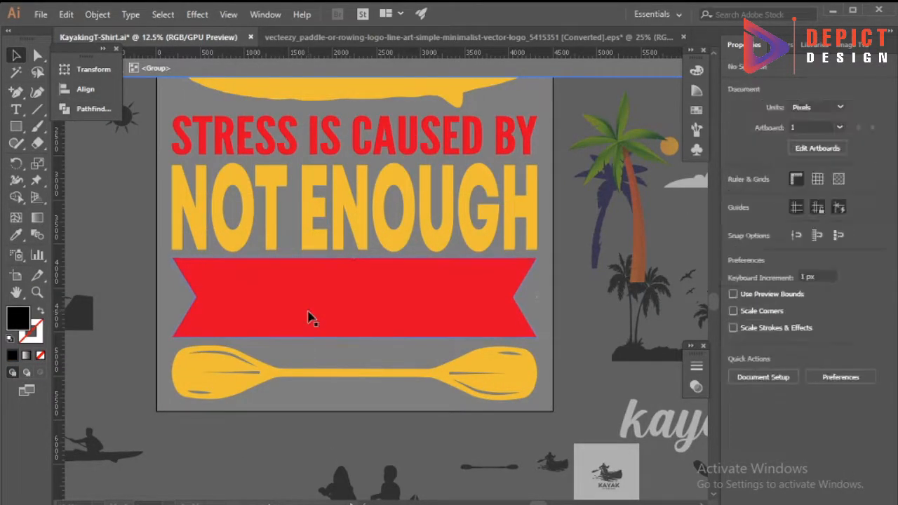
{"action": "left_click", "coordinate": [311, 316]}
{"action": "left_click", "coordinate": [695, 386]}
{"action": "left_click", "coordinate": [597, 415]}
{"action": "key", "text": "ctrl+f"}
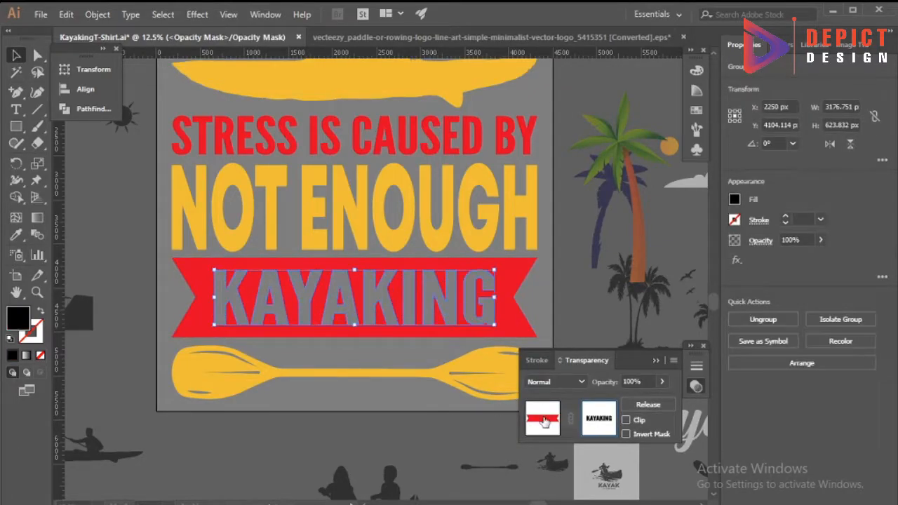
{"action": "left_click", "coordinate": [541, 415]}
{"action": "left_click", "coordinate": [559, 320]}
{"action": "scroll", "coordinate": [407, 391], "scroll_direction": "down", "scroll_amount": 2}
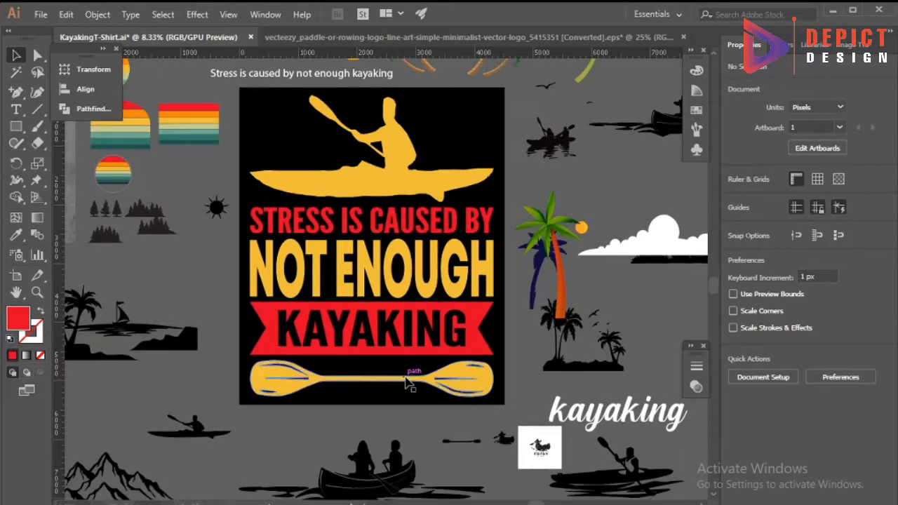
- Place red pine trees behind the kayaker, just above the kayak, and select the second pair
{"action": "scroll", "coordinate": [396, 388], "scroll_direction": "up", "scroll_amount": 1}
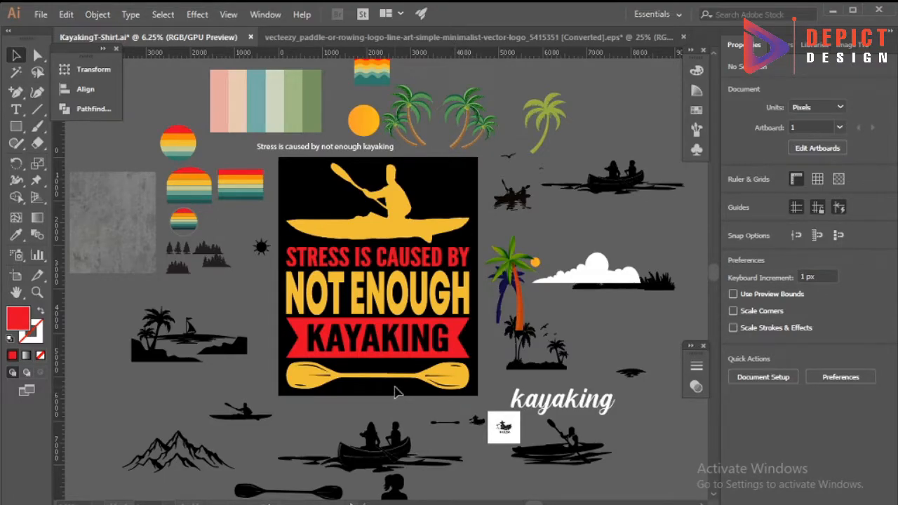
{"action": "scroll", "coordinate": [193, 261], "scroll_direction": "up", "scroll_amount": 1}
{"action": "left_click_drag", "start_coordinate": [193, 261], "coordinate": [401, 200]}
{"action": "left_click", "coordinate": [275, 191]}
{"action": "left_click", "coordinate": [379, 189], "text": "shift"}
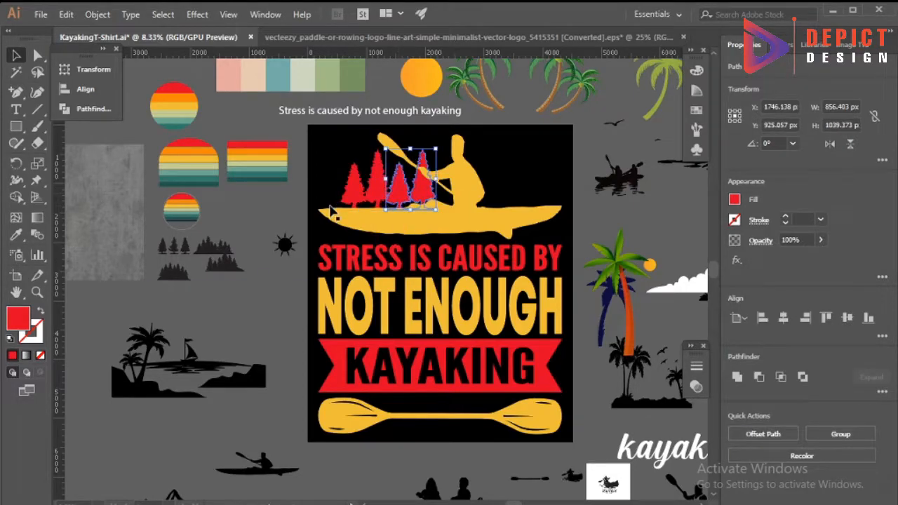
- Repeat the pine tree pair's duplication along the kayak to complete a row behind the kayaker
{"action": "key", "text": "ctrl+d"}
{"action": "key", "text": "ctrl+d"}
{"action": "key", "text": "ctrl+d"}
{"action": "key", "text": "ctrl+shift+a"}
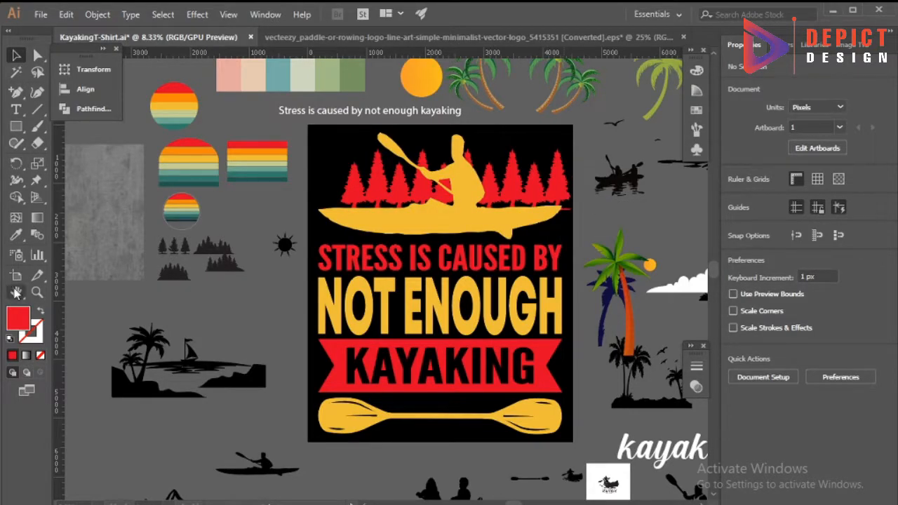
- Place vertical guides at the slogan's outer edges and shift the leftmost pair of pine trees outward to the left guide
{"action": "left_click", "coordinate": [570, 241]}
{"action": "scroll", "coordinate": [569, 240], "scroll_direction": "up", "scroll_amount": 3}
{"action": "scroll", "coordinate": [315, 195], "scroll_direction": "down", "scroll_amount": 2}
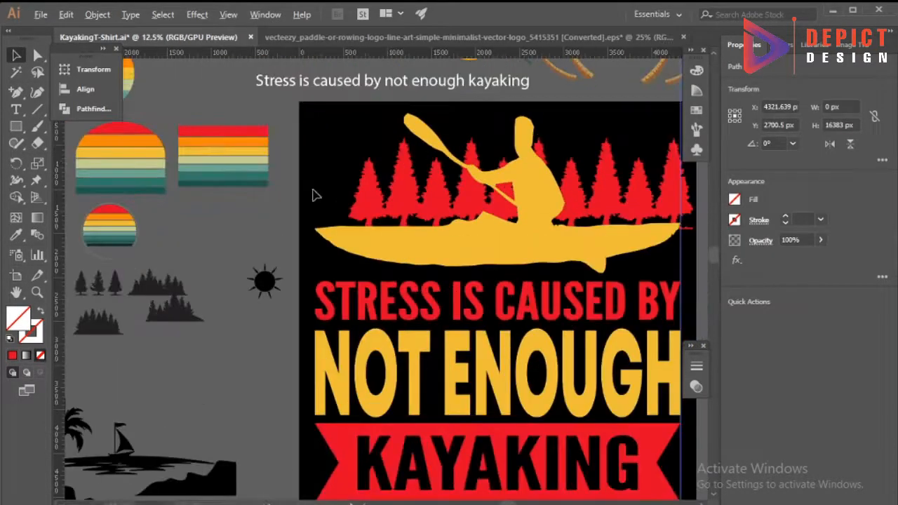
{"action": "scroll", "coordinate": [351, 234], "scroll_direction": "up", "scroll_amount": 1}
{"action": "left_click", "coordinate": [357, 210]}
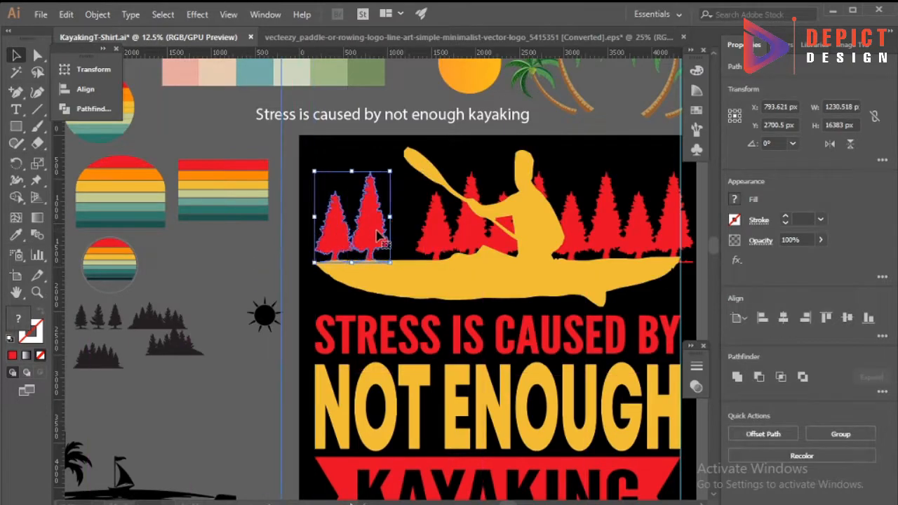
{"action": "left_click_drag", "start_coordinate": [416, 196], "coordinate": [364, 241]}
{"action": "scroll", "coordinate": [385, 220], "scroll_direction": "up", "scroll_amount": 5}
{"action": "scroll", "coordinate": [364, 242], "scroll_direction": "down", "scroll_amount": 6}
{"action": "left_click", "coordinate": [326, 222]}
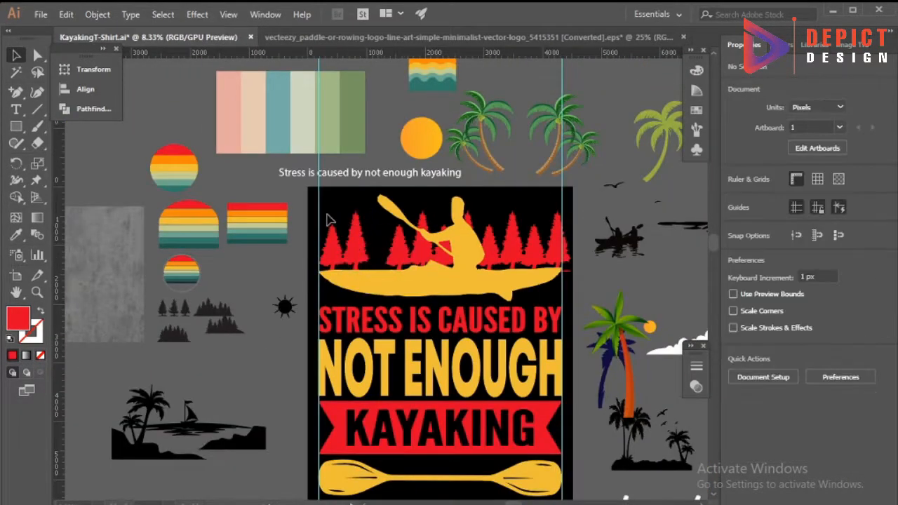
- Move the rightmost pine tree inward so its outer edge meets the right vertical guide
{"action": "left_click_drag", "start_coordinate": [526, 257], "coordinate": [516, 276]}
{"action": "scroll", "coordinate": [541, 250], "scroll_direction": "up", "scroll_amount": 5}
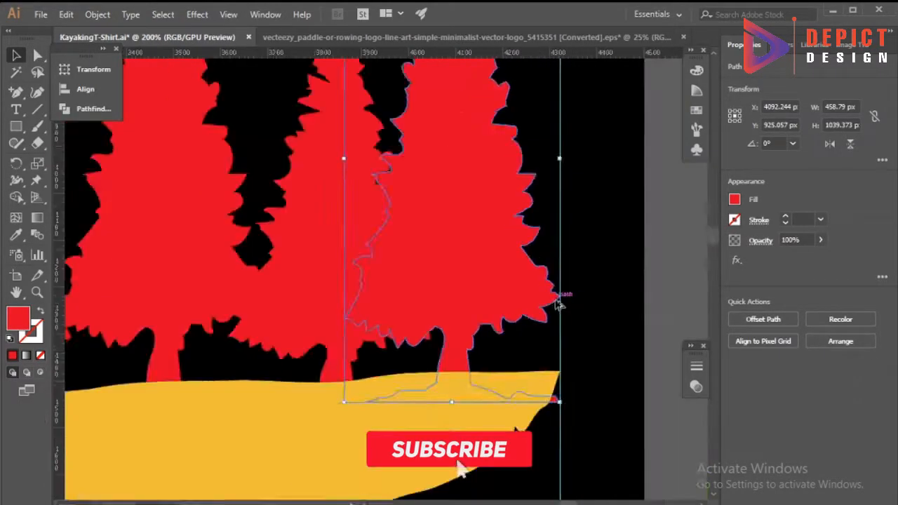
{"action": "scroll", "coordinate": [538, 373], "scroll_direction": "down", "scroll_amount": 4}
- Distribute all the pine trees evenly in the horizontal direction between the two guides, aligning to the selection
{"action": "left_click", "coordinate": [195, 209]}
{"action": "left_click_drag", "start_coordinate": [522, 279], "coordinate": [523, 280]}
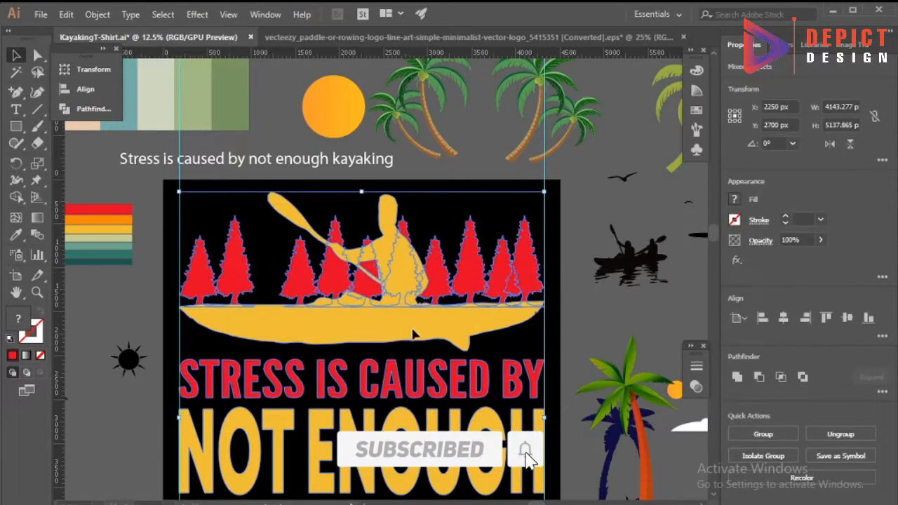
{"action": "left_click", "coordinate": [85, 89]}
{"action": "left_click", "coordinate": [268, 178]}
{"action": "left_click", "coordinate": [280, 189]}
{"action": "left_click", "coordinate": [248, 138]}
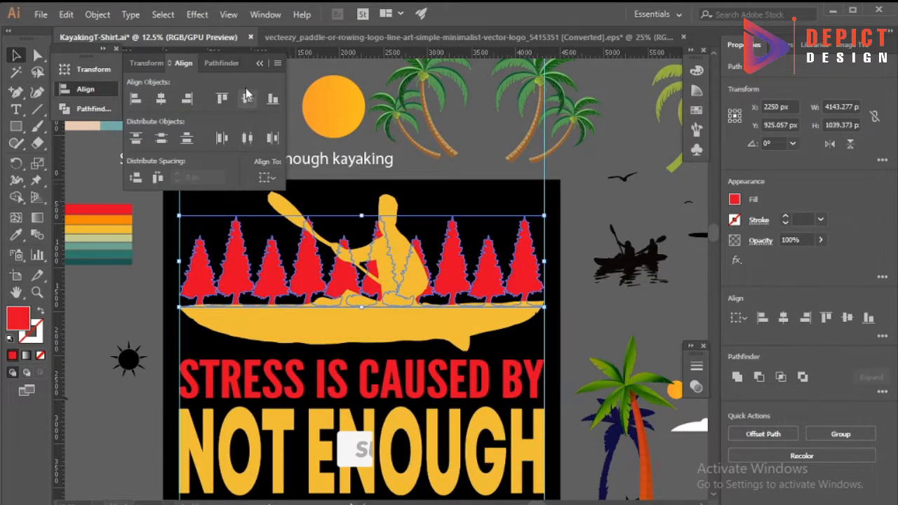
{"action": "left_click", "coordinate": [325, 205]}
- Tuck the protruding base corner of the rightmost pine tree behind the kayak's tip
{"action": "scroll", "coordinate": [505, 224], "scroll_direction": "up", "scroll_amount": 10}
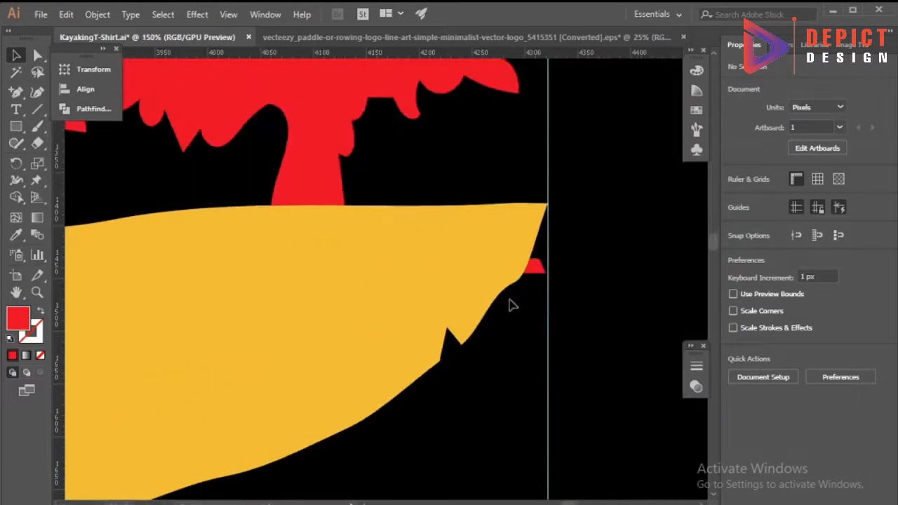
{"action": "left_click", "coordinate": [484, 303]}
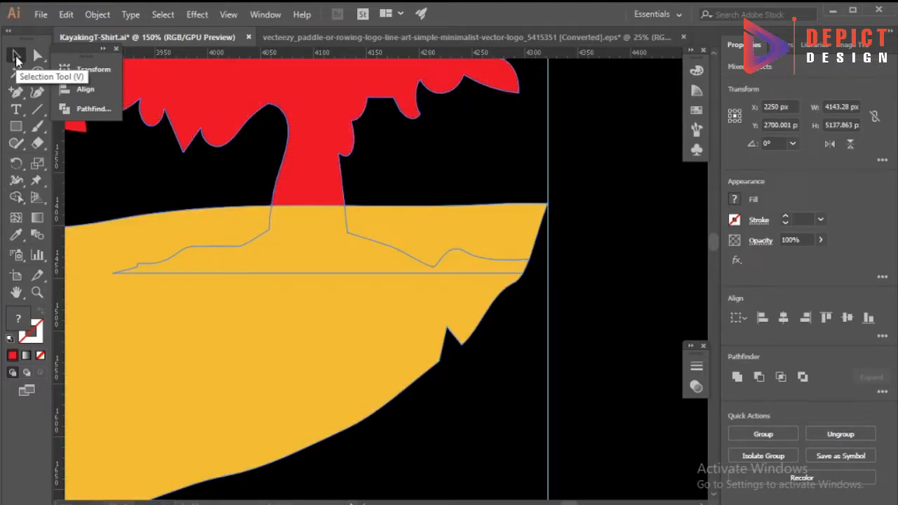
{"action": "scroll", "coordinate": [211, 169], "scroll_direction": "down", "scroll_amount": 7}
{"action": "scroll", "coordinate": [310, 245], "scroll_direction": "up", "scroll_amount": 3}
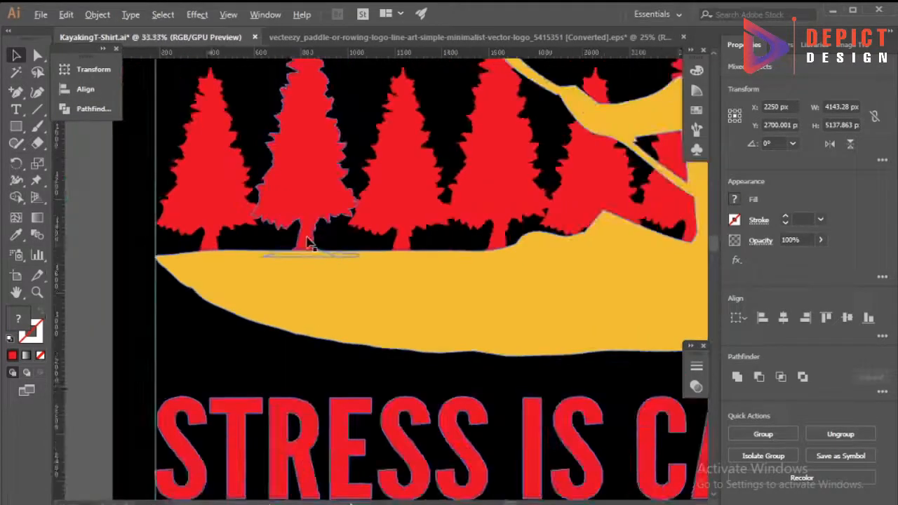
{"action": "scroll", "coordinate": [302, 235], "scroll_direction": "down", "scroll_amount": 4}
{"action": "left_click", "coordinate": [283, 180]}
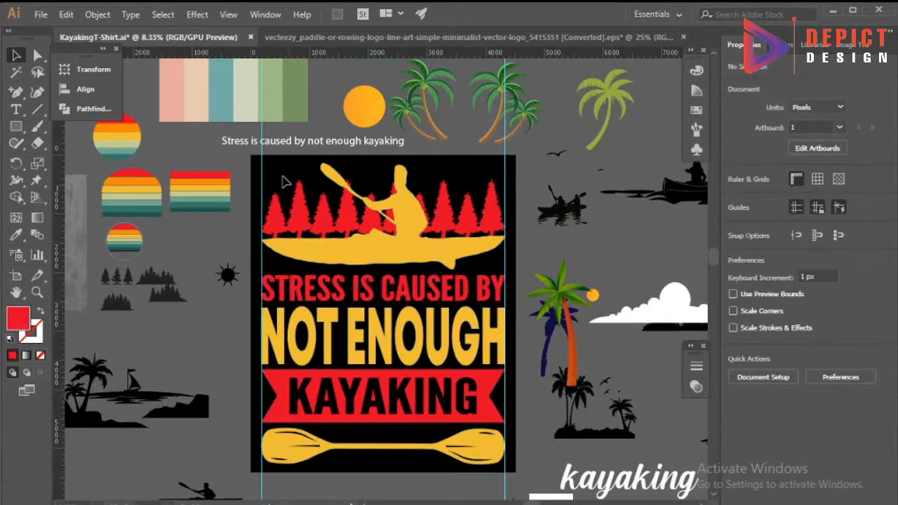
- Recolor all the pine trees with the dark teal sampled from the retro striped rectangle
{"action": "left_click", "coordinate": [309, 232]}
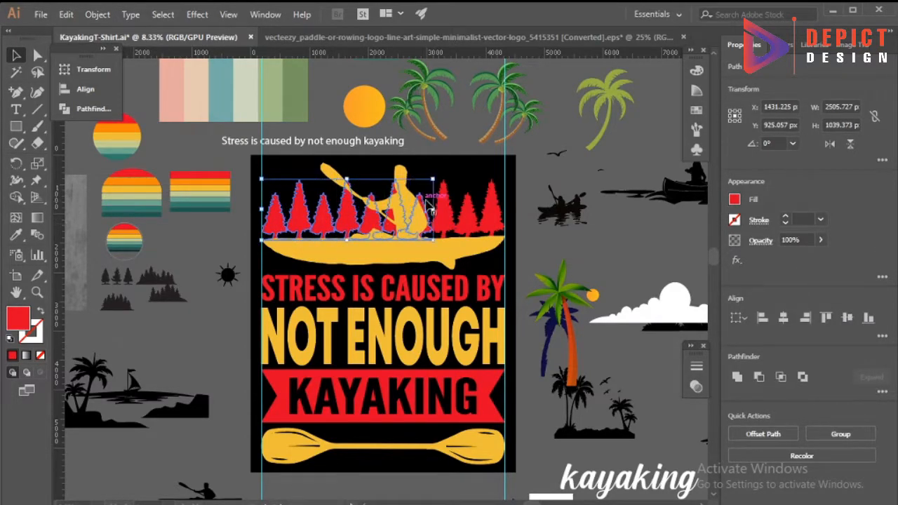
{"action": "left_click", "coordinate": [16, 235]}
{"action": "left_click", "coordinate": [200, 209]}
{"action": "key", "text": "v"}
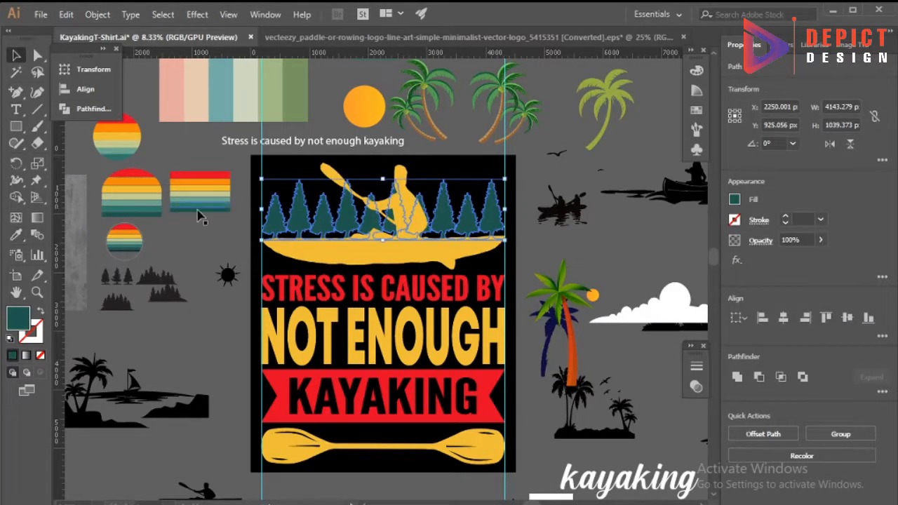
{"action": "left_click", "coordinate": [206, 241]}
- Group all the pine trees behind the kayaker into one object
{"action": "scroll", "coordinate": [424, 302], "scroll_direction": "down", "scroll_amount": 1}
{"action": "scroll", "coordinate": [421, 301], "scroll_direction": "down", "scroll_amount": 1}
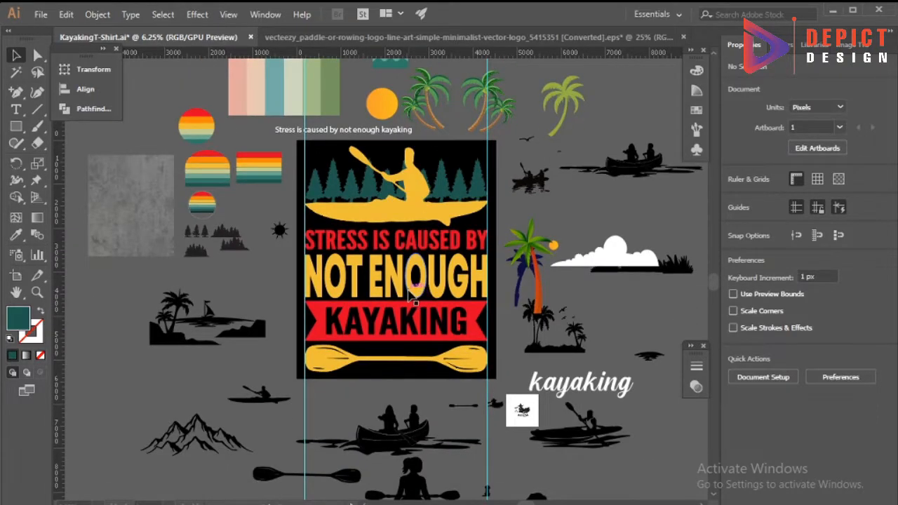
{"action": "left_click", "coordinate": [463, 199]}
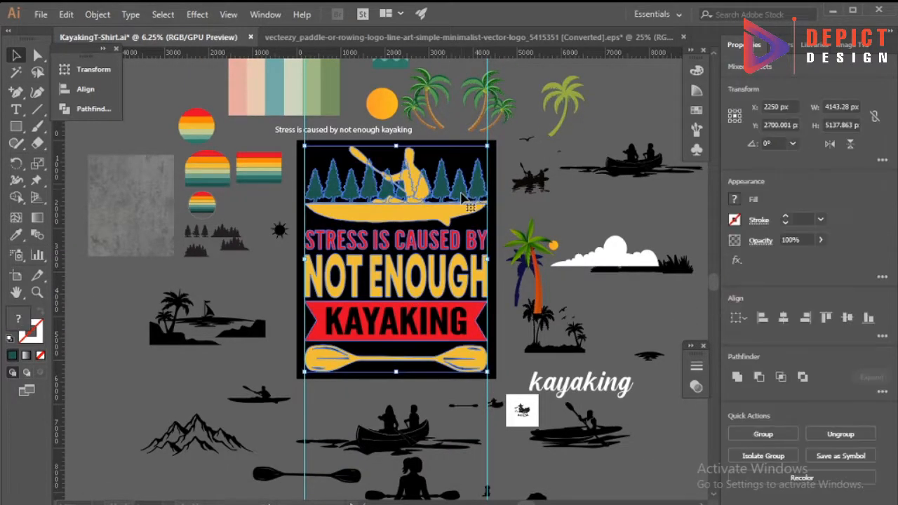
{"action": "right_click", "coordinate": [450, 188]}
{"action": "left_click", "coordinate": [484, 275]}
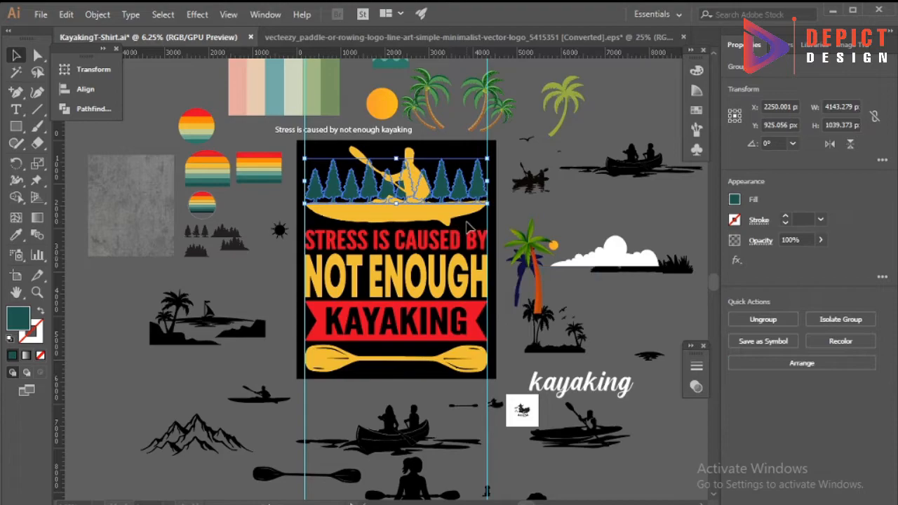
- Create an offset path around the kayaker and kayak and fill it with the artboard's black
{"action": "key", "text": "ctrl+shift+a"}
{"action": "left_click", "coordinate": [421, 210]}
{"action": "right_click", "coordinate": [415, 209]}
{"action": "left_click", "coordinate": [431, 329]}
{"action": "left_click", "coordinate": [449, 221]}
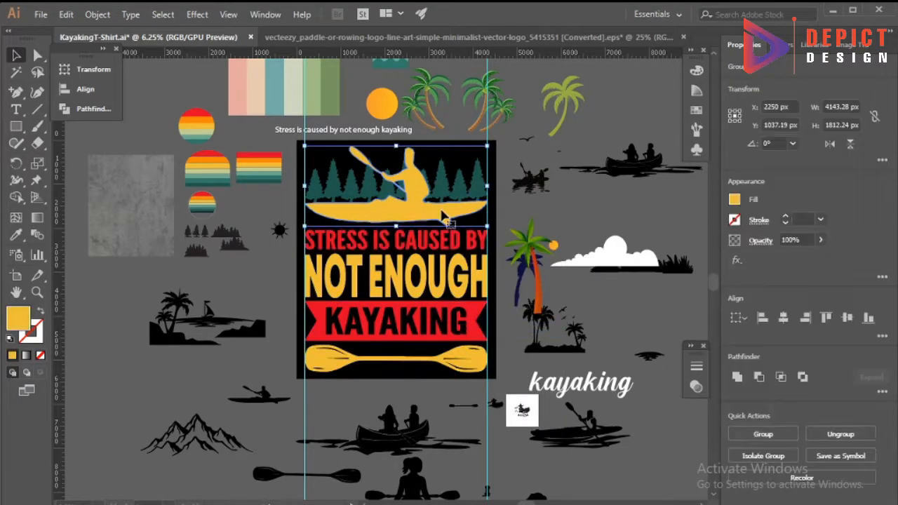
{"action": "left_click", "coordinate": [98, 14]}
{"action": "left_click", "coordinate": [364, 362]}
{"action": "left_click", "coordinate": [613, 302]}
{"action": "key", "text": "i"}
{"action": "left_click", "coordinate": [325, 150]}
{"action": "key", "text": "v"}
{"action": "key", "text": "ctrl+shift+a"}
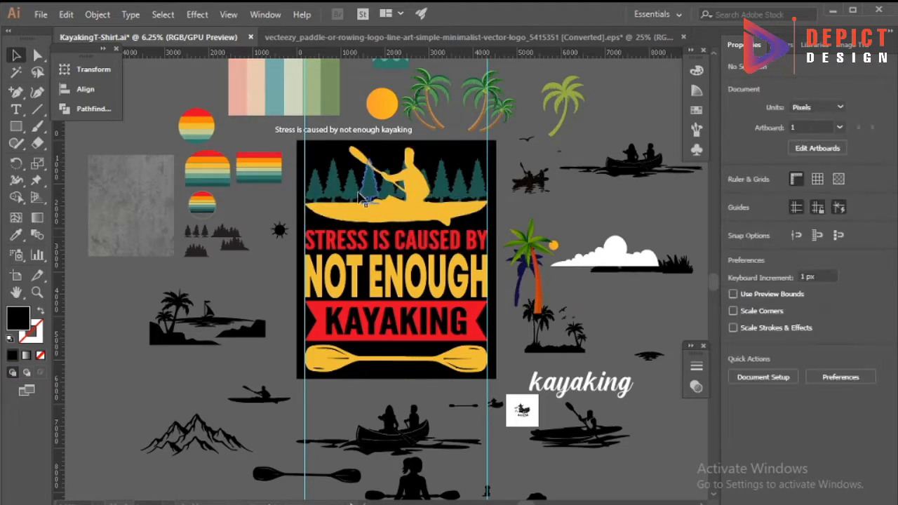
- Knock the kayaker's offset outline out of the pine tree group by pasting it in place into an opacity mask
{"action": "left_click", "coordinate": [357, 189]}
{"action": "left_click", "coordinate": [696, 386]}
{"action": "left_click", "coordinate": [602, 418]}
{"action": "key", "text": "ctrl+f"}
{"action": "left_click", "coordinate": [544, 423]}
{"action": "left_click", "coordinate": [617, 315]}
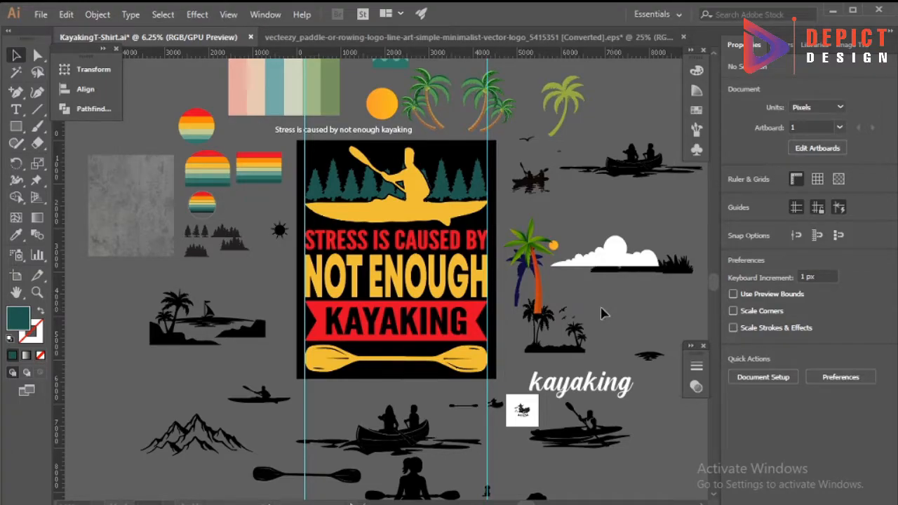
- Unlock the guides and delete the vertical guides at the slogan's outer edges
{"action": "right_click", "coordinate": [465, 154]}
{"action": "left_click", "coordinate": [510, 256]}
{"action": "key", "text": "ctrl+shift+a"}
{"action": "left_click", "coordinate": [305, 391]}
{"action": "key", "text": "Delete"}
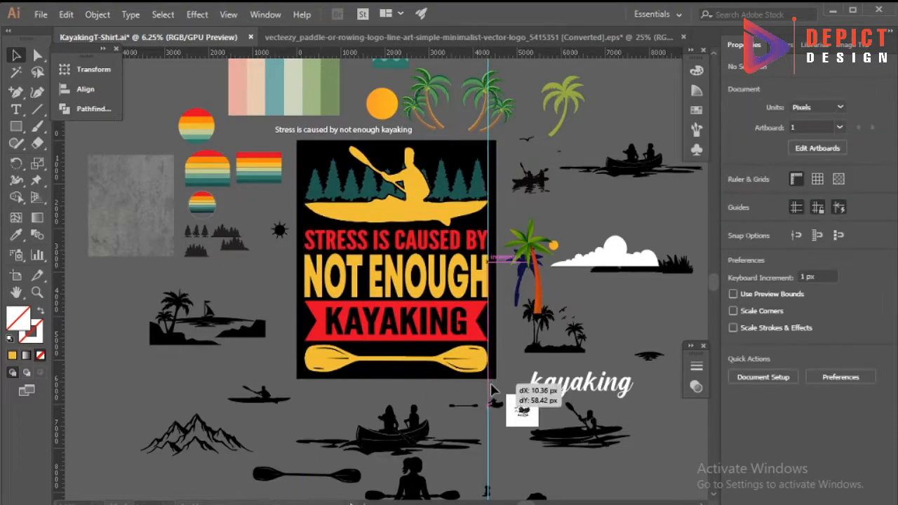
- Place a copy of the gray concrete texture over the design and center it on the artboard
{"action": "left_click_drag", "start_coordinate": [147, 223], "coordinate": [414, 284]}
{"action": "left_click", "coordinate": [85, 89]}
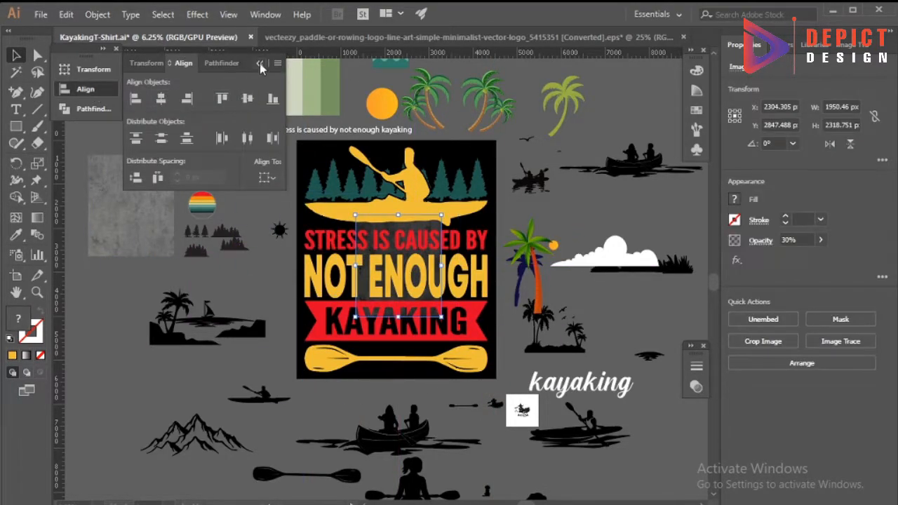
{"action": "left_click", "coordinate": [260, 63]}
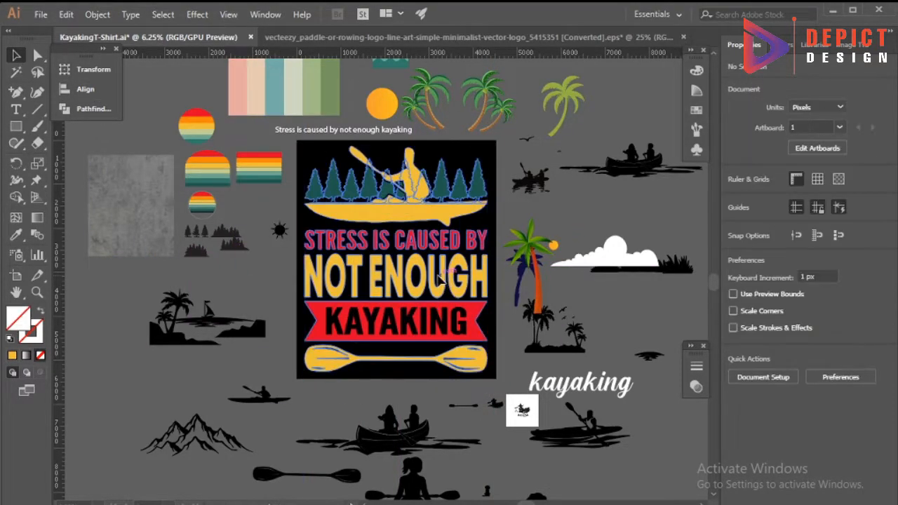
- Give the whole design an unclipped opacity mask and paste the concrete texture in place into it
{"action": "left_click", "coordinate": [695, 387]}
{"action": "left_click", "coordinate": [645, 405]}
{"action": "left_click", "coordinate": [598, 425]}
{"action": "key", "text": "ctrl+f"}
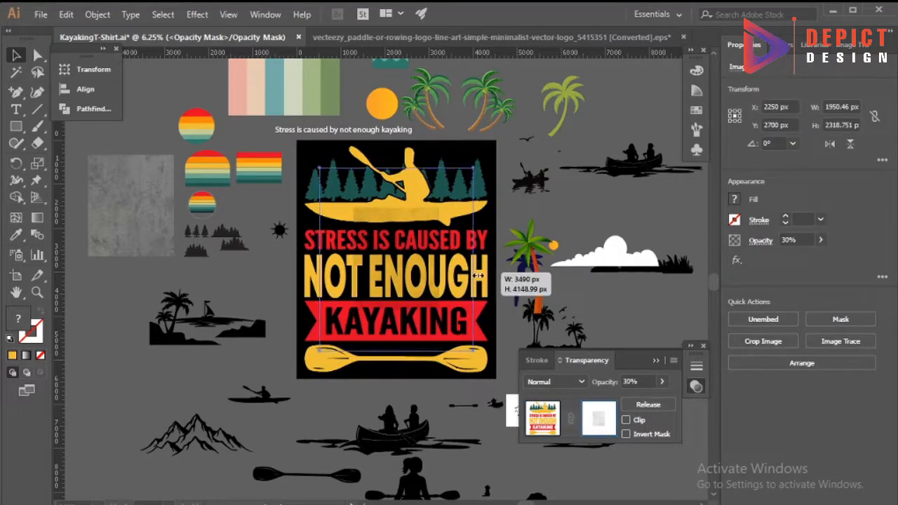
- Enlarge the texture in the opacity mask to about 4354 by 5238 px so it covers the whole design
{"action": "scroll", "coordinate": [394, 372], "scroll_direction": "up", "scroll_amount": 3}
{"action": "left_click_drag", "start_coordinate": [395, 357], "coordinate": [395, 364]}
{"action": "scroll", "coordinate": [395, 364], "scroll_direction": "down", "scroll_amount": 2}
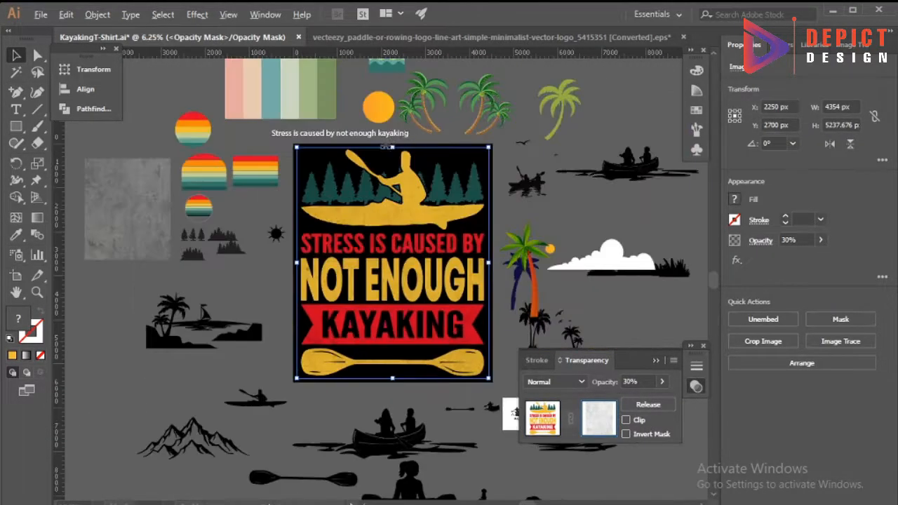
{"action": "scroll", "coordinate": [394, 316], "scroll_direction": "up", "scroll_amount": 1}
- Set the mask texture's opacity to 40% and return from the mask to the artwork
{"action": "left_click", "coordinate": [602, 385]}
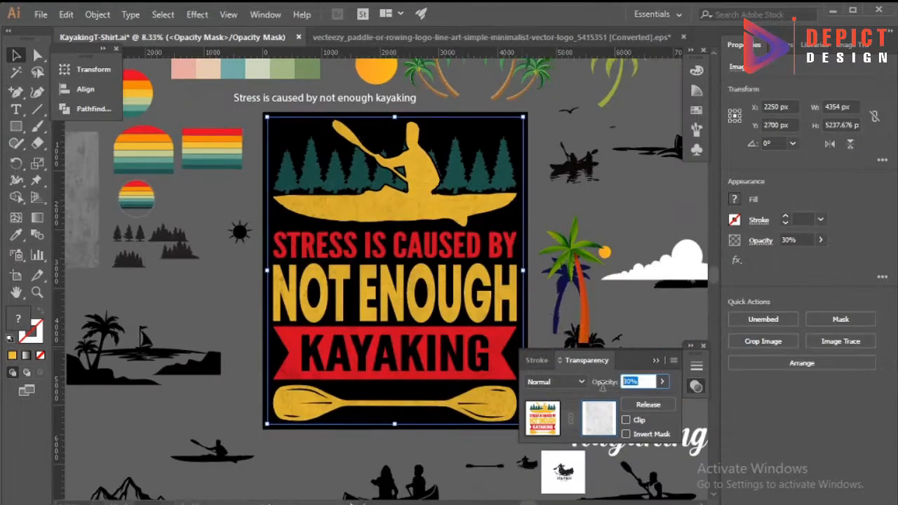
{"action": "type", "text": "40"}
{"action": "left_click", "coordinate": [539, 419]}
{"action": "left_click", "coordinate": [421, 448]}
{"action": "scroll", "coordinate": [419, 352], "scroll_direction": "down", "scroll_amount": 1}
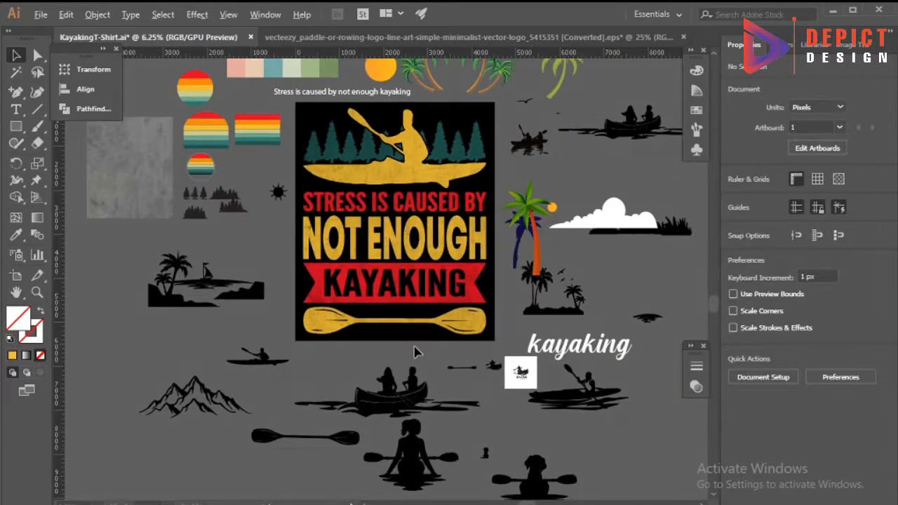
- Narrow the whole textured design to about 3906 px wide about its center, widening the side margins
{"action": "scroll", "coordinate": [466, 237], "scroll_direction": "up", "scroll_amount": 1}
{"action": "left_click", "coordinate": [465, 284]}
{"action": "left_click_drag", "start_coordinate": [513, 276], "coordinate": [484, 271]}
{"action": "left_click", "coordinate": [506, 247]}
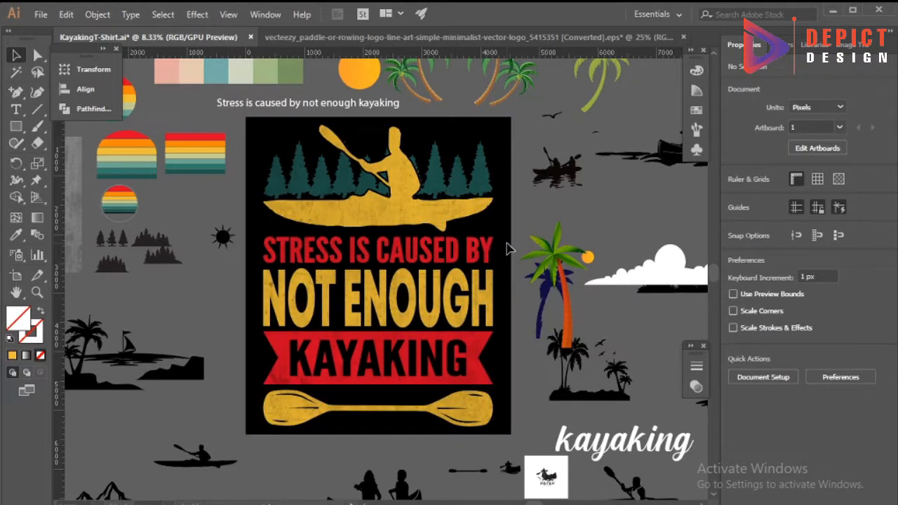
{"action": "left_click", "coordinate": [483, 273]}
{"action": "left_click", "coordinate": [507, 315]}
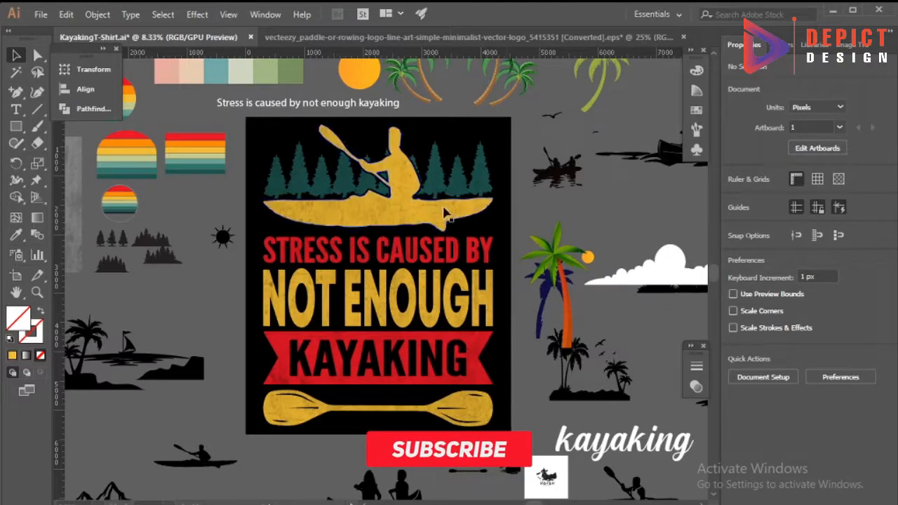
- Place horizontal guides at the bottom of the STRESS IS CAUSED BY line and the top of NOT ENOUGH
{"action": "scroll", "coordinate": [387, 238], "scroll_direction": "up", "scroll_amount": 2}
{"action": "left_click_drag", "start_coordinate": [305, 54], "coordinate": [381, 270]}
{"action": "scroll", "coordinate": [381, 271], "scroll_direction": "up", "scroll_amount": 3}
{"action": "left_click_drag", "start_coordinate": [377, 53], "coordinate": [408, 240]}
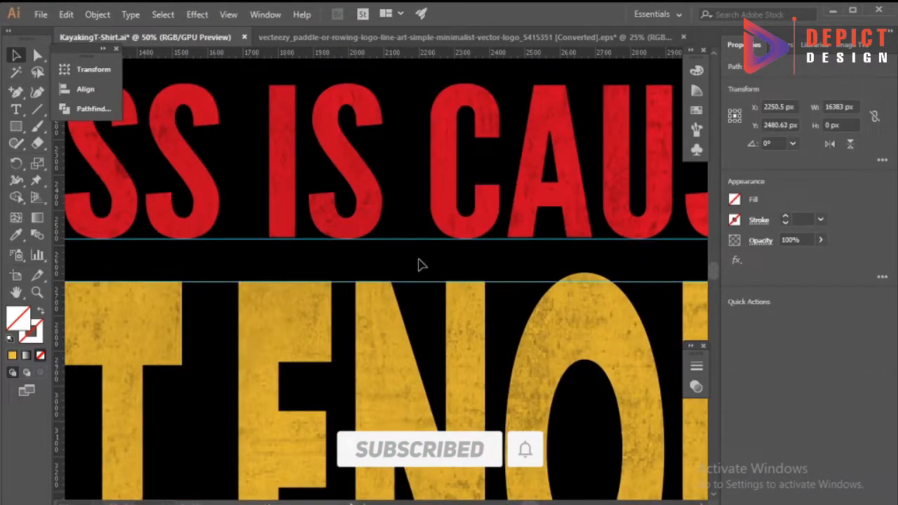
- Move the pair of horizontal guides up together so the lower one sits on top of the STRESS line
{"action": "scroll", "coordinate": [414, 341], "scroll_direction": "up", "scroll_amount": 1}
{"action": "left_click_drag", "start_coordinate": [414, 324], "coordinate": [357, 171]}
{"action": "scroll", "coordinate": [345, 175], "scroll_direction": "up", "scroll_amount": 3}
{"action": "scroll", "coordinate": [449, 181], "scroll_direction": "down", "scroll_amount": 5}
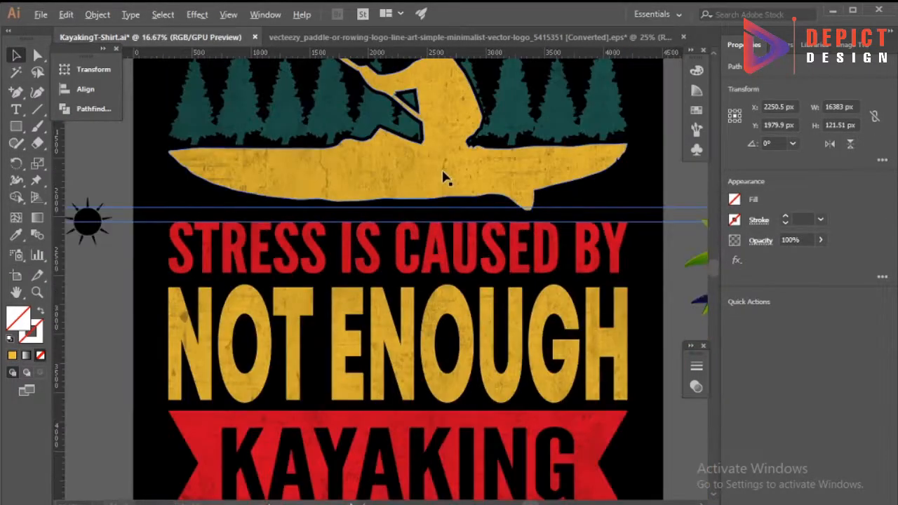
{"action": "scroll", "coordinate": [449, 181], "scroll_direction": "down", "scroll_amount": 2}
- Isolate the design group and move the kayaker and pine trees down to tighten the gap above the STRESS line
{"action": "left_click", "coordinate": [244, 186]}
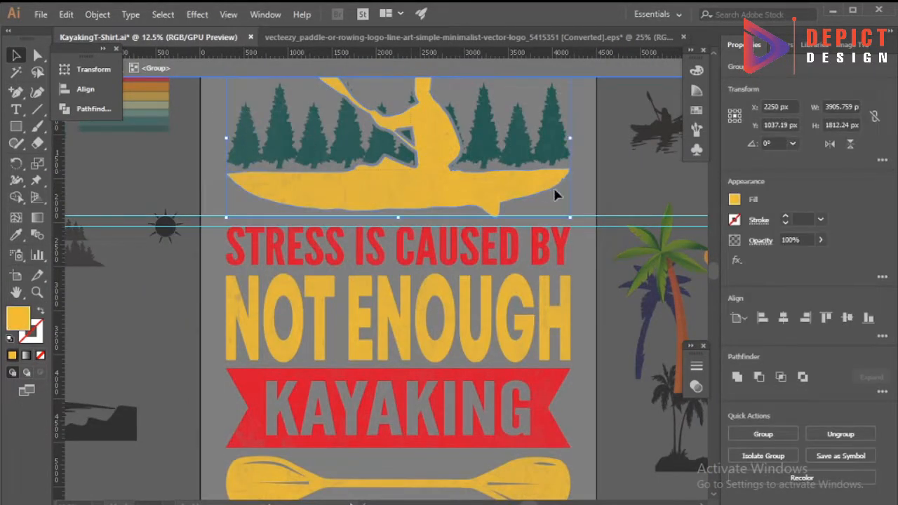
{"action": "scroll", "coordinate": [394, 201], "scroll_direction": "up", "scroll_amount": 3}
{"action": "left_click_drag", "start_coordinate": [381, 203], "coordinate": [377, 208]}
{"action": "scroll", "coordinate": [377, 209], "scroll_direction": "down", "scroll_amount": 3}
- Delete the two horizontal guides between the kayak and the slogan
{"action": "left_click_drag", "start_coordinate": [195, 211], "coordinate": [200, 260]}
{"action": "key", "text": "Delete"}
{"action": "scroll", "coordinate": [406, 274], "scroll_direction": "down", "scroll_amount": 1}
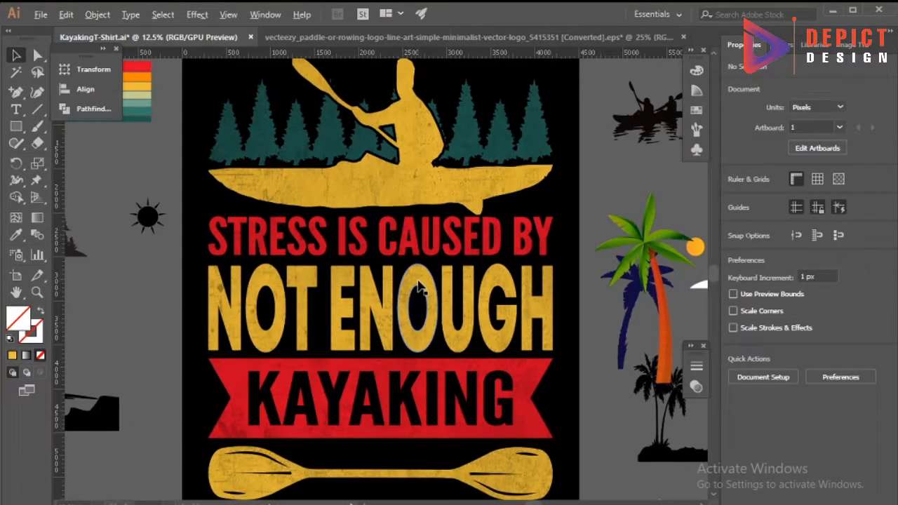
- Center the whole design vertically on the artboard and deselect it
{"action": "scroll", "coordinate": [418, 286], "scroll_direction": "down", "scroll_amount": 2}
{"action": "left_click", "coordinate": [400, 253]}
{"action": "left_click", "coordinate": [85, 89]}
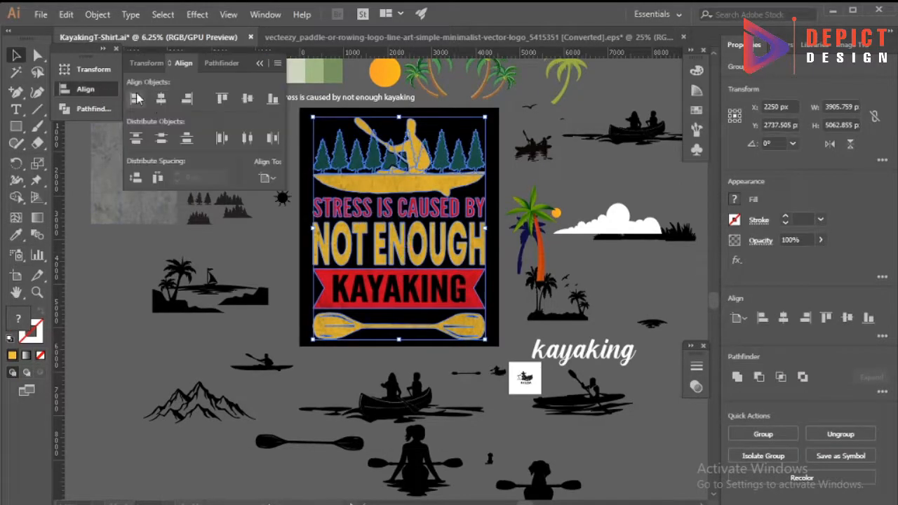
{"action": "left_click", "coordinate": [244, 97]}
{"action": "left_click", "coordinate": [260, 63]}
{"action": "left_click", "coordinate": [323, 134]}
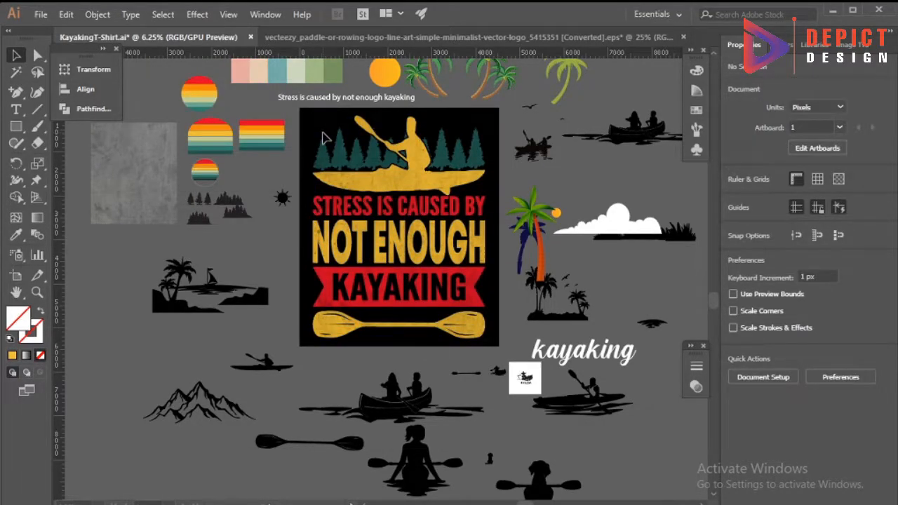